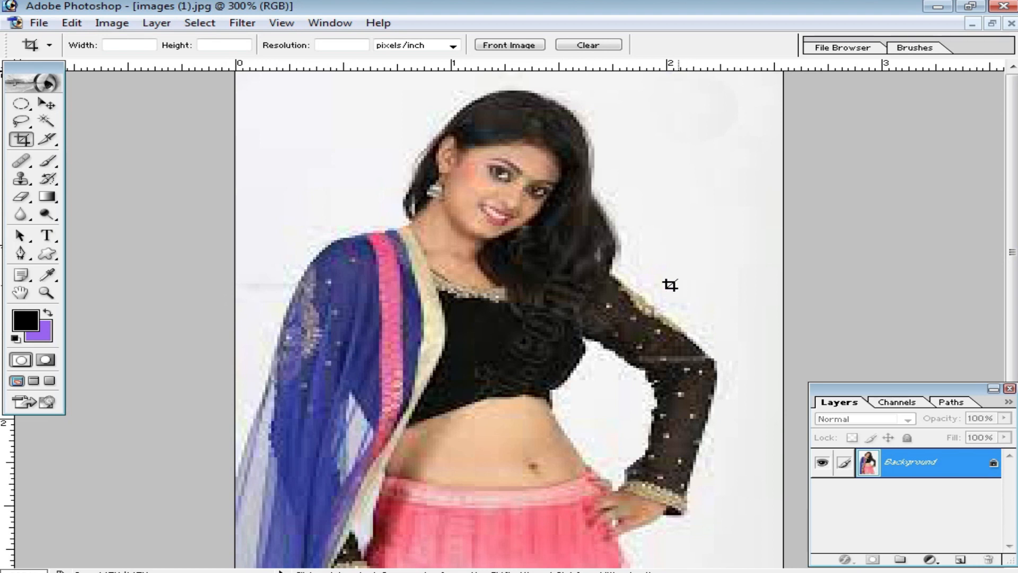
Examine the portrait's face close up and the full photo to judge its image quality
left_click(509, 258)
left_click(509, 259, "ctrl")
left_click(509, 258, "ctrl")
left_click(534, 346, "alt")
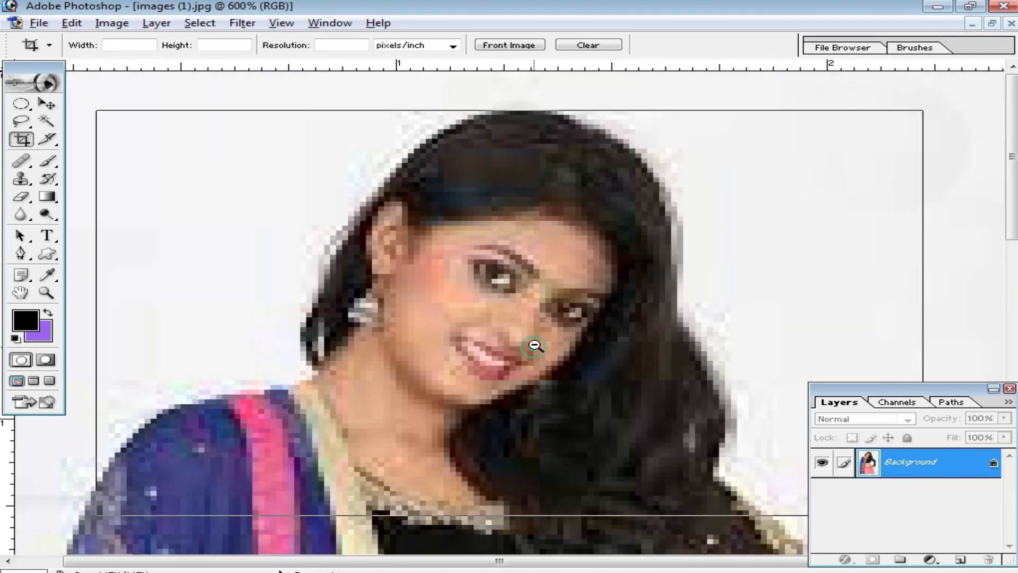
left_click(535, 344, "alt")
left_click(537, 344, "alt")
left_click(545, 343, "alt")
left_click(545, 337, "alt")
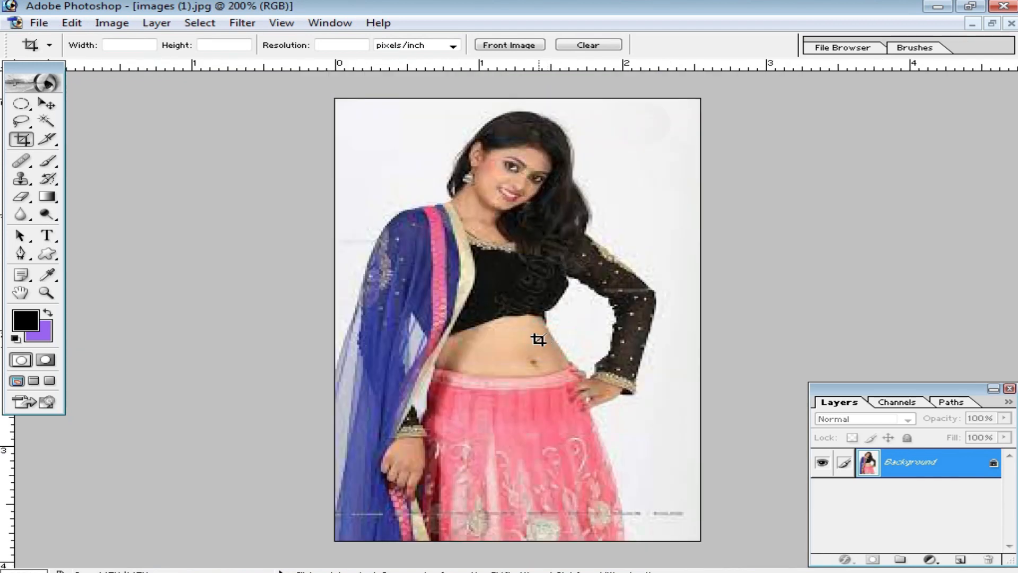
Resize the image to a document height of 9 inches at 300 pixels/inch, keeping proportions constrained and Bicubic resampling
left_click(109, 24)
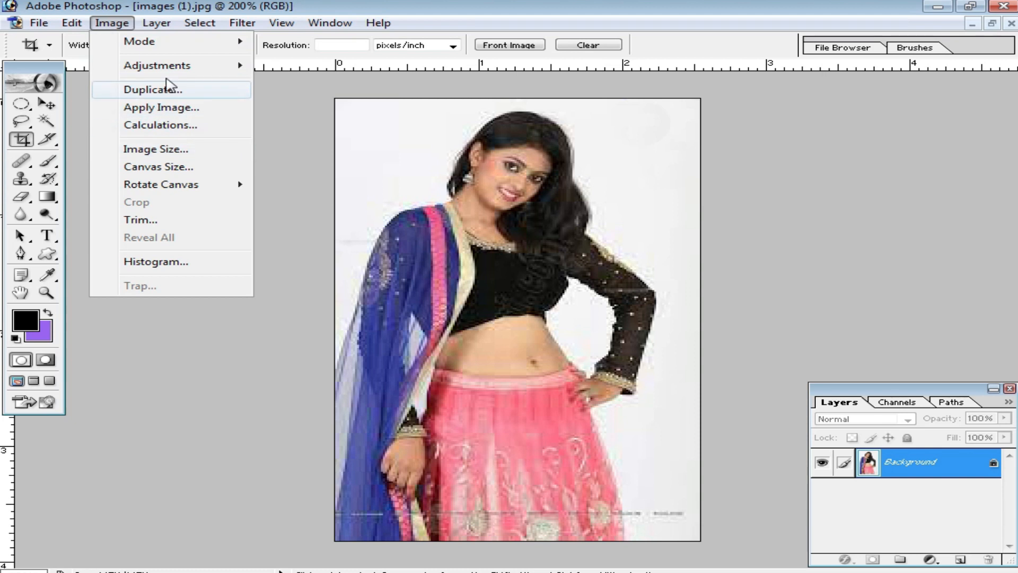
mouse_move(192, 69)
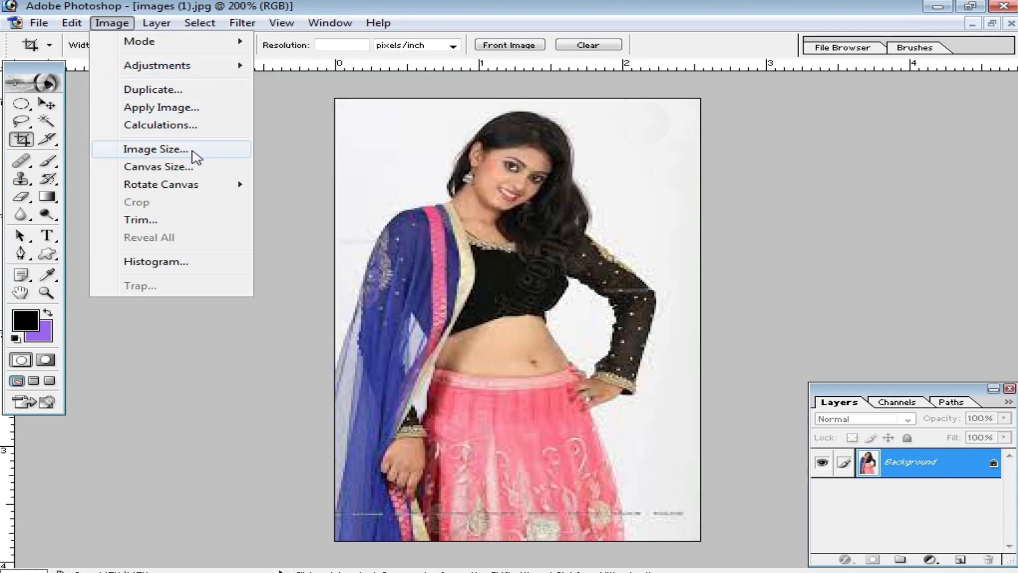
left_click(194, 154)
left_click_drag(564, 192, 800, 186)
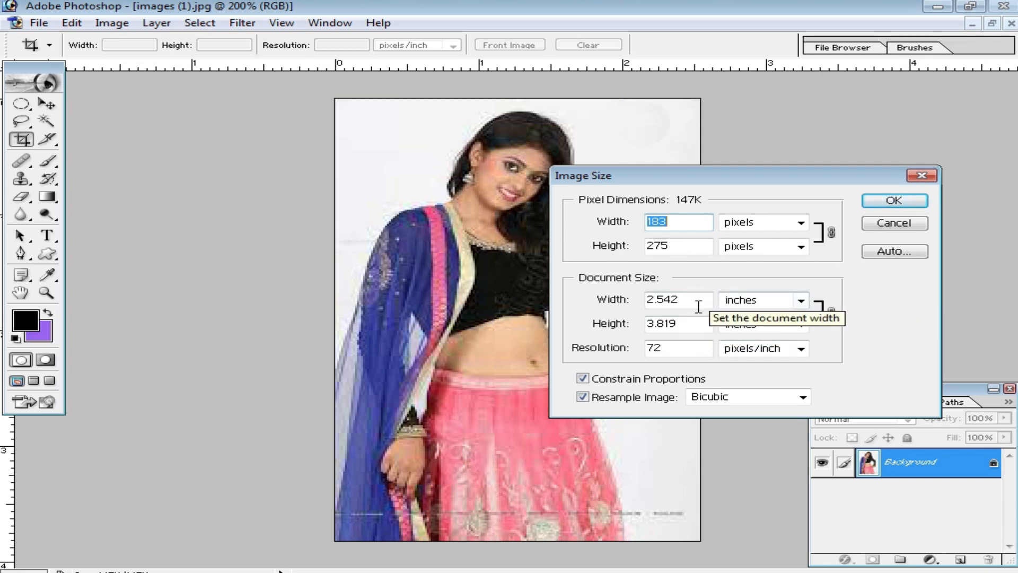
left_click(658, 299)
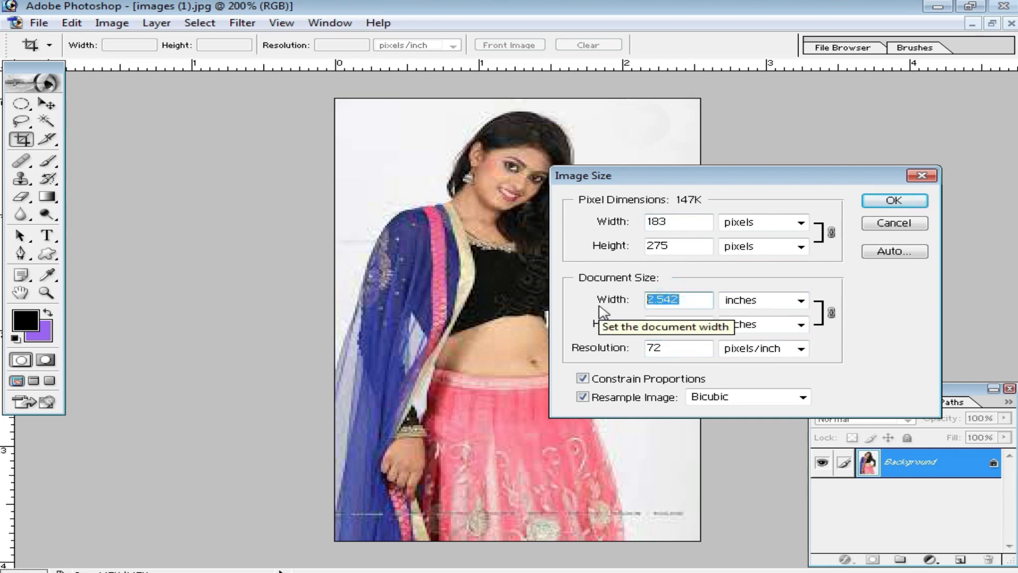
type("6")
key("Tab")
type("9")
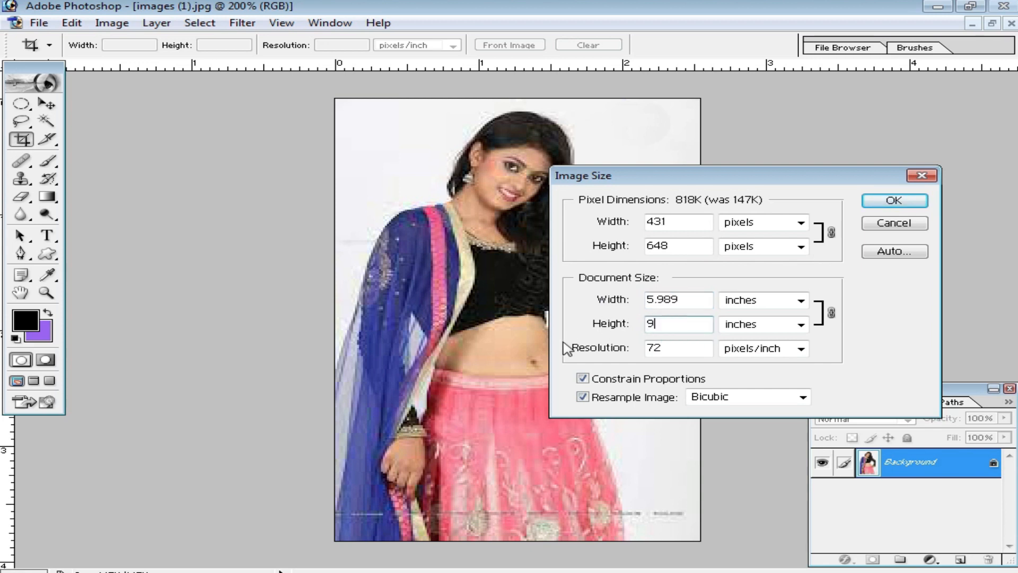
left_click_drag(667, 347, 578, 347)
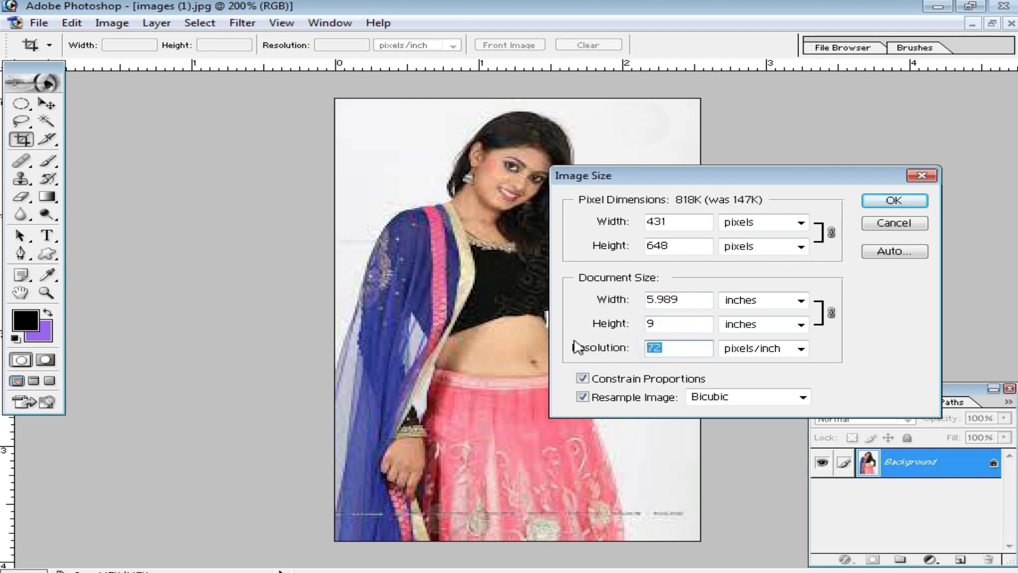
type("300")
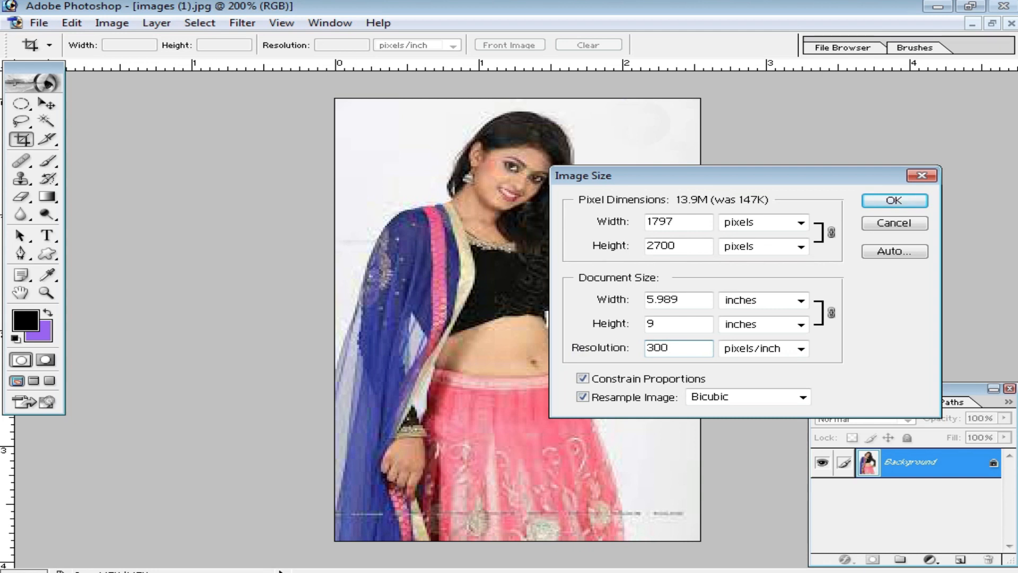
left_click(894, 202)
Inspect the resized photo up close around the face and as a whole
left_click(577, 288, "alt")
left_click(577, 288, "alt")
left_click(577, 288, "alt")
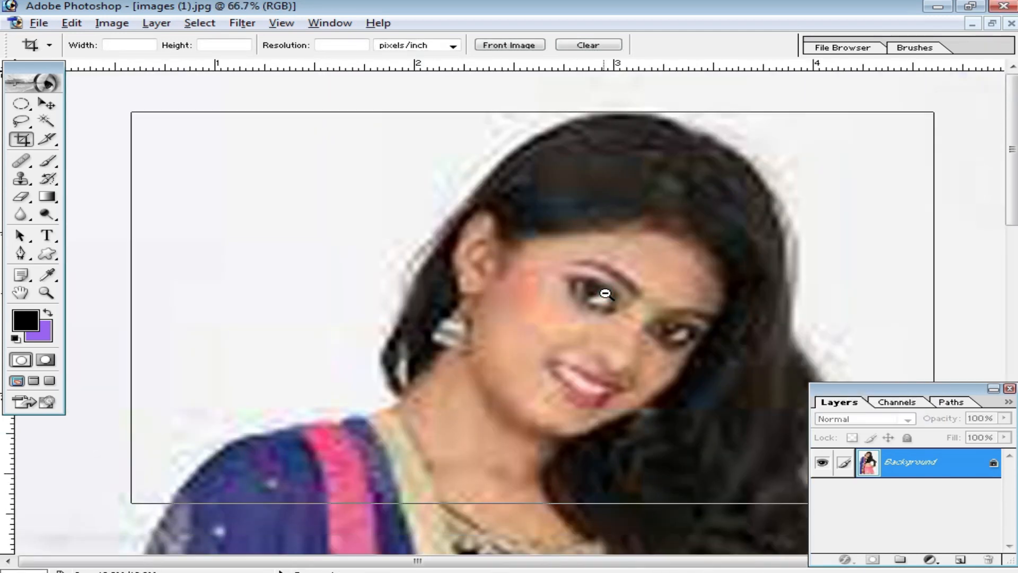
left_click(532, 279, "alt")
left_click(532, 279, "alt")
left_click(532, 280, "alt")
scroll(587, 317, "up", 3)
scroll(501, 171, "down", 2)
scroll(572, 278, "up", 2)
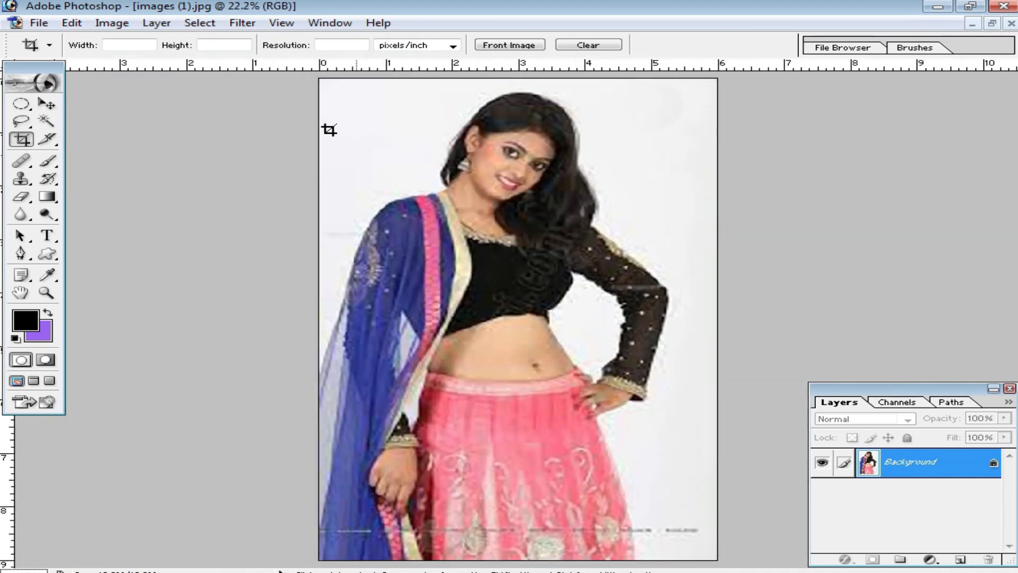
Reduce the photo's noise with the Imagenomic Noiseware Professional filter, using a raised luminance noise level
left_click(242, 23)
left_click(367, 451)
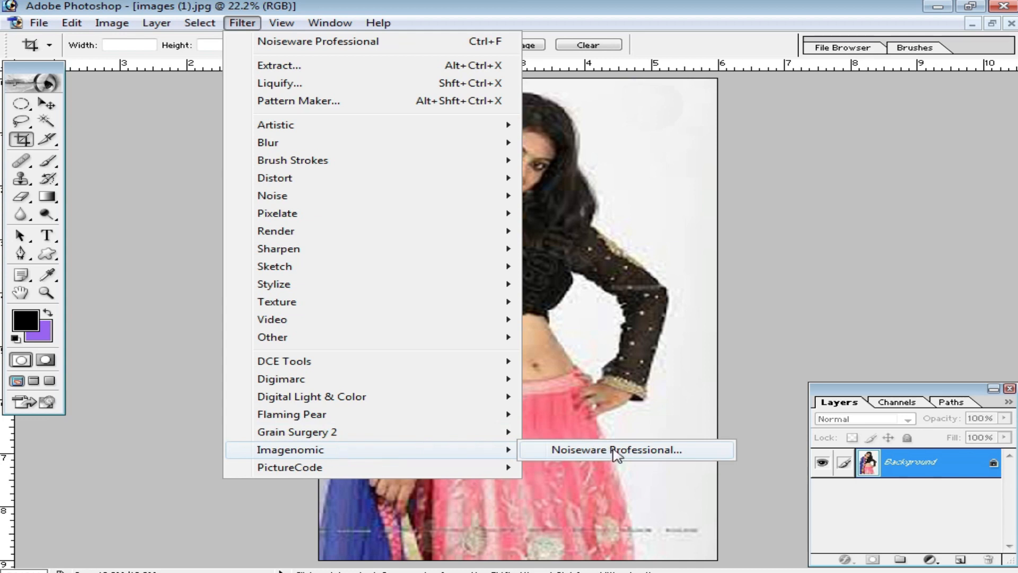
left_click(616, 449)
left_click_drag(467, 201, 663, 533)
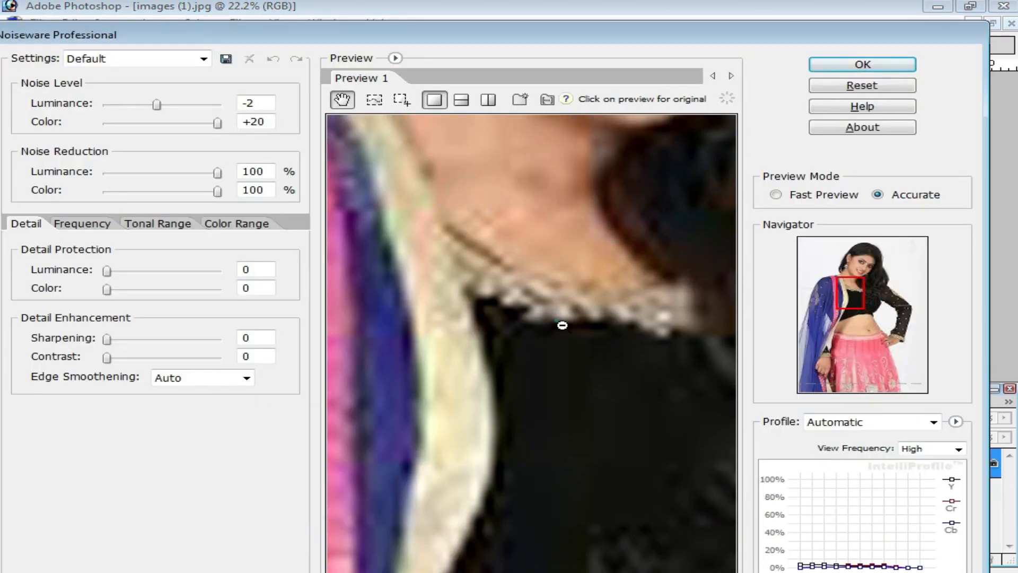
left_click(561, 324, "alt")
left_click(560, 322, "alt")
left_click(182, 103)
left_click(863, 65)
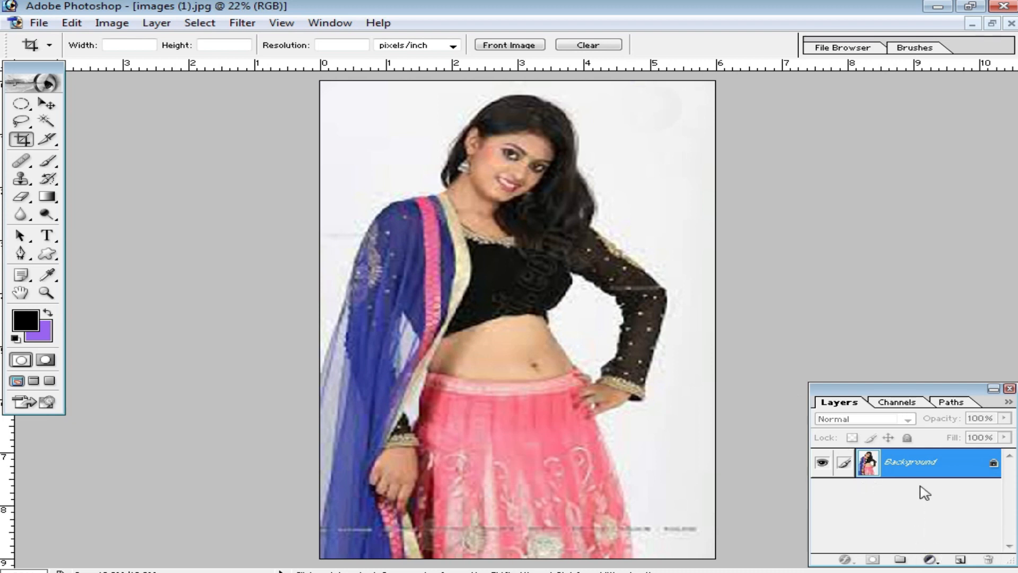
Duplicate the background onto a new layer and soften the copy with a Gaussian Blur
key("ctrl+j")
left_click(242, 23)
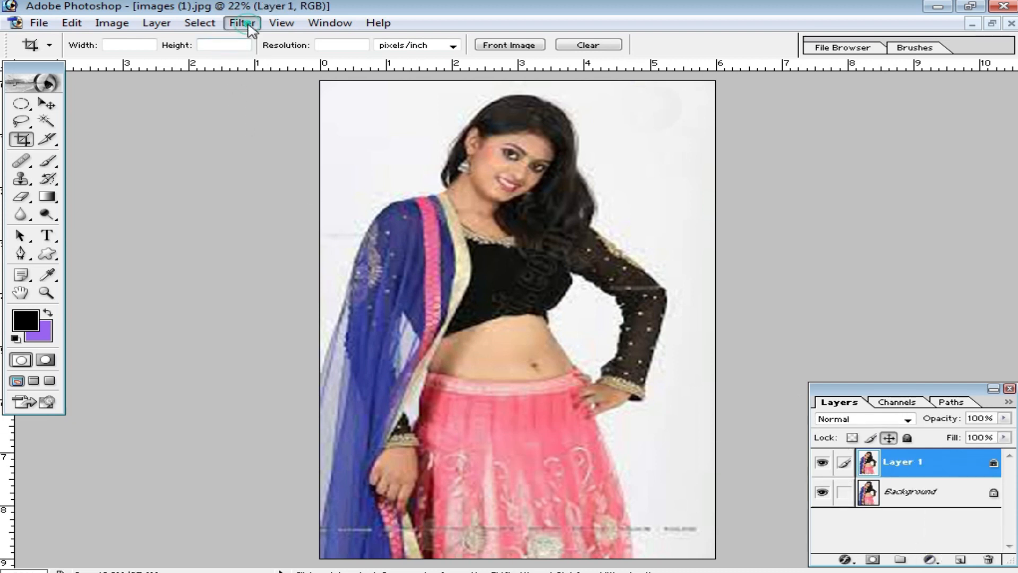
mouse_move(290, 154)
left_click(604, 176)
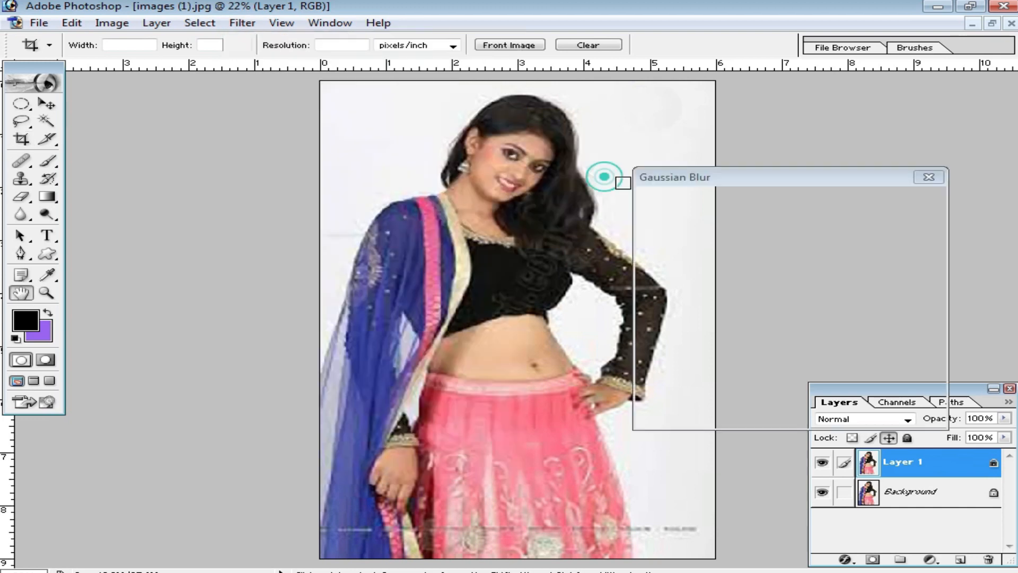
mouse_move(713, 416)
left_mouse_down()
mouse_move(723, 414)
mouse_move(712, 414)
left_mouse_up()
left_click(901, 202)
key("c")
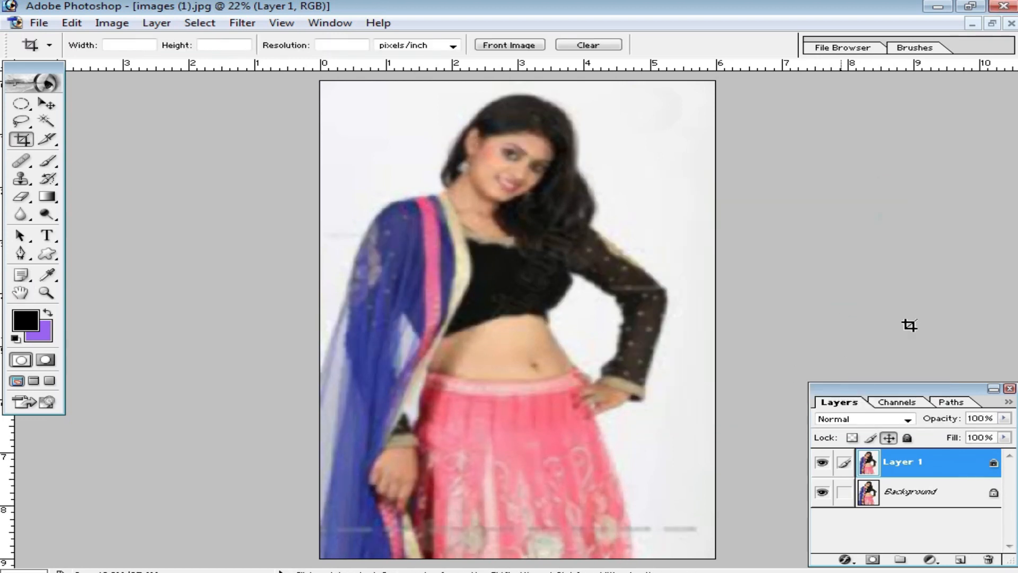
Add a layer mask to the blurred layer and invert it to black to hide the blur
left_click(875, 560)
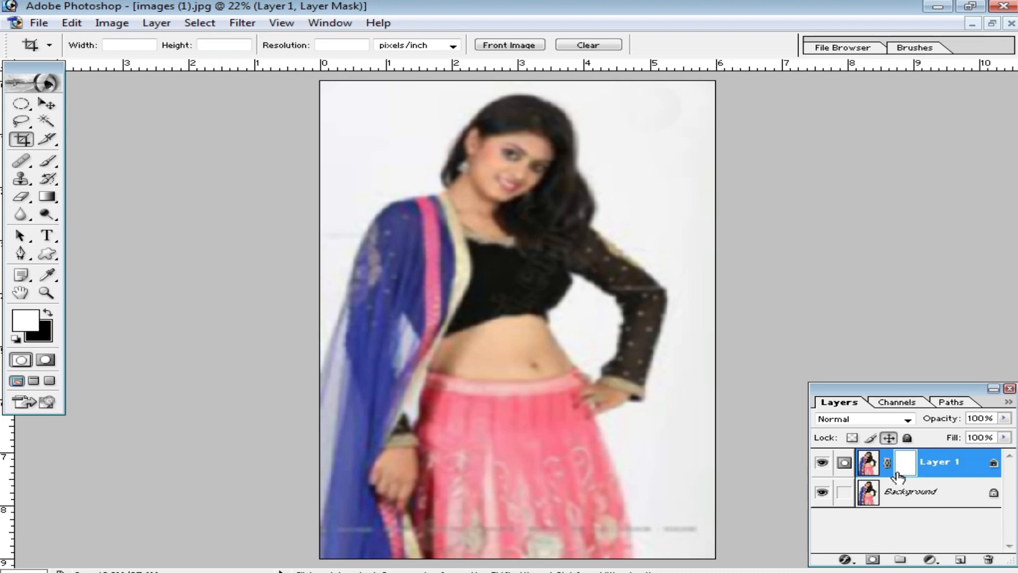
key("ctrl+i")
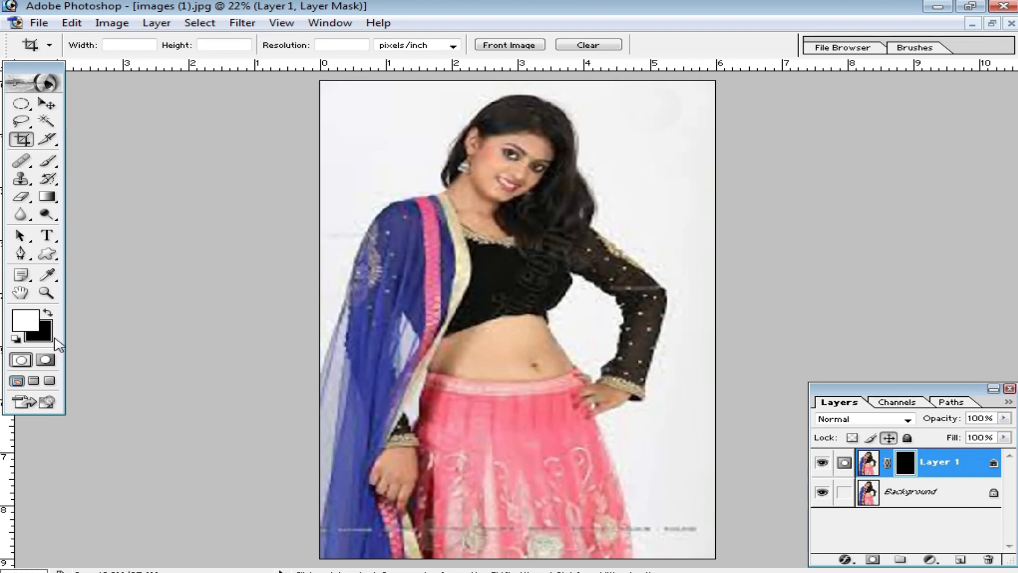
Try to paint the blur in over the midriff on the mask with a 63 px Brush at 100% opacity
key("x")
left_click(486, 357, "ctrl")
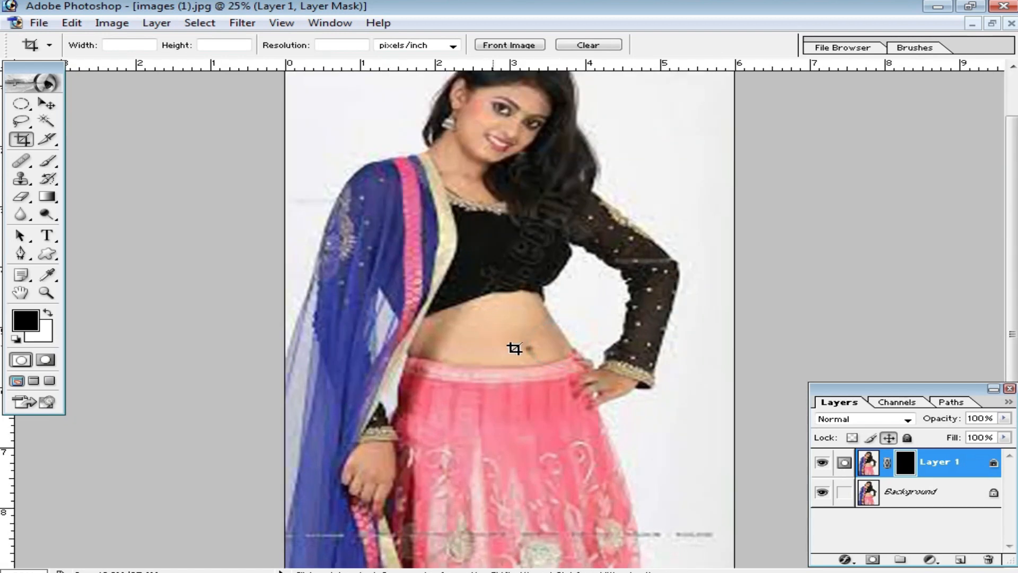
left_click(46, 161)
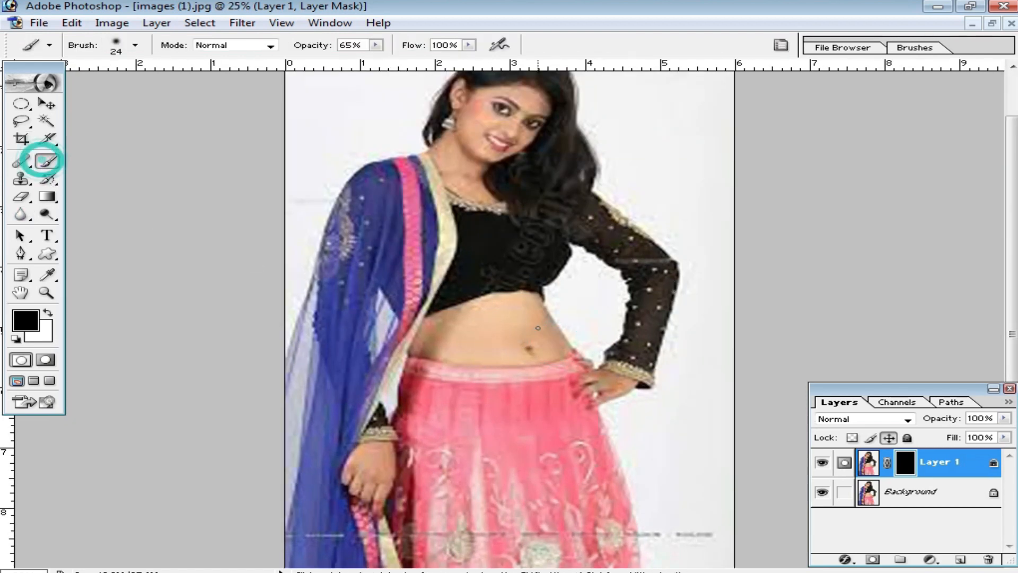
right_click(538, 328)
left_click_drag(605, 360, 618, 359)
left_click(488, 316)
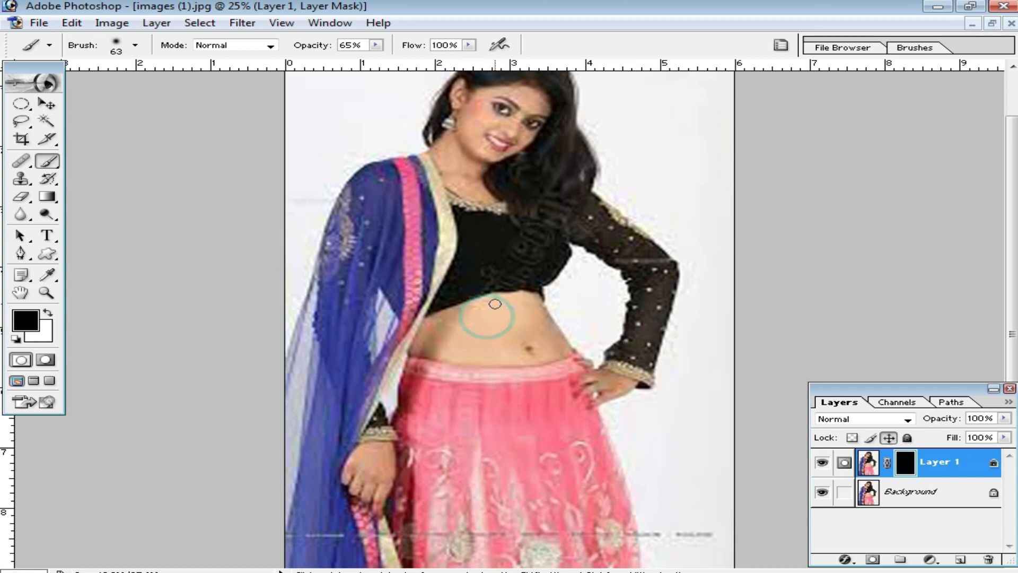
left_click(376, 44)
left_click_drag(378, 63, 414, 61)
left_click(477, 307)
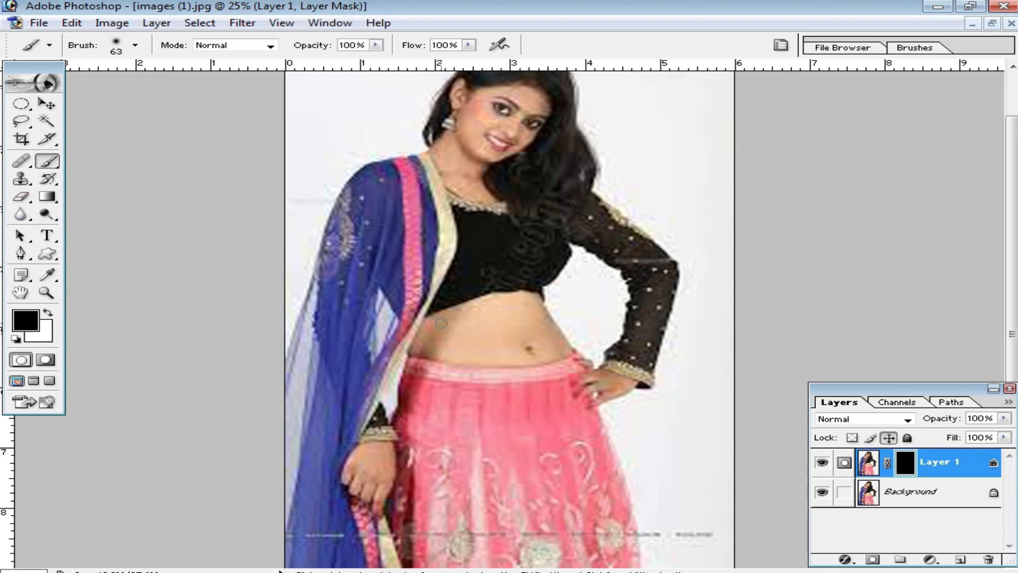
key("x")
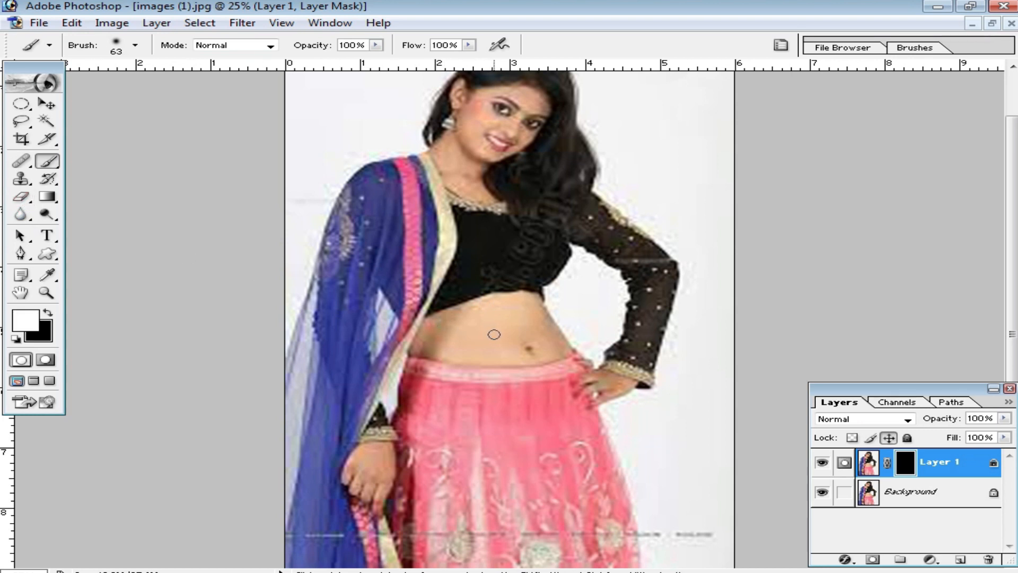
left_click(481, 313)
Reveal the blurred skin across the midriff by erasing the black mask with a 46 px Eraser, with white as background colour
left_click(21, 196)
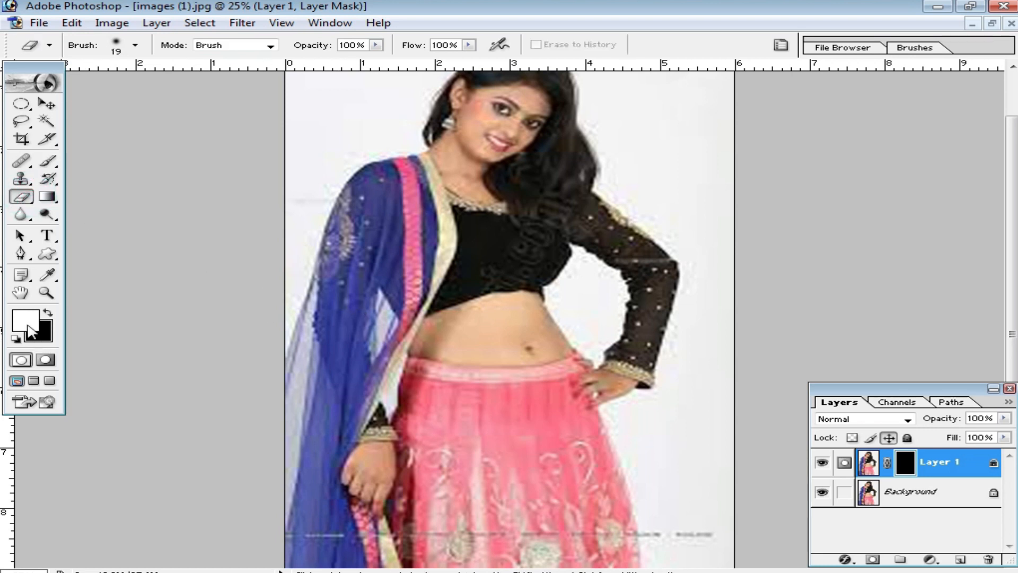
key("x")
left_click(489, 337, "ctrl")
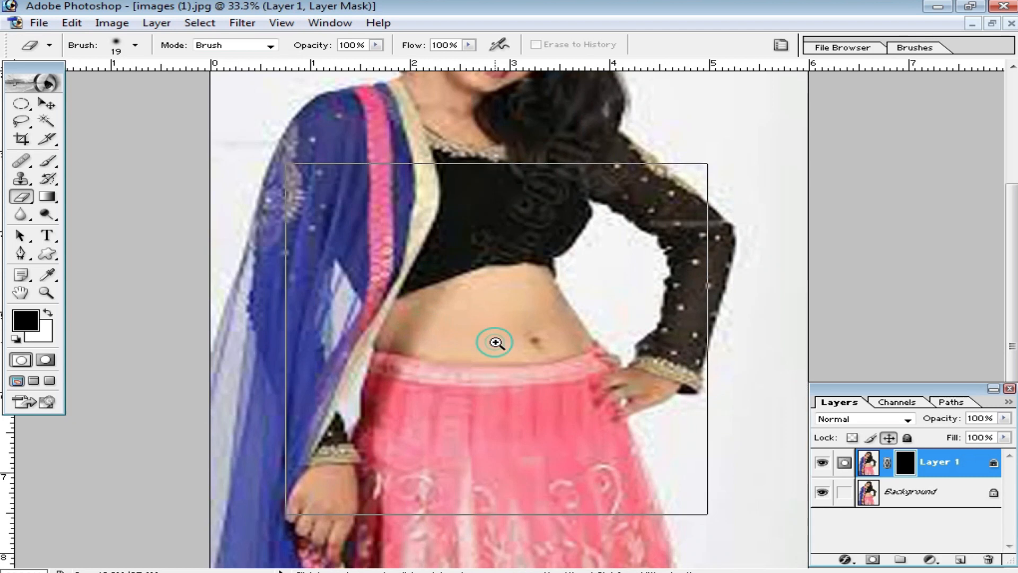
left_click(498, 339, "ctrl")
right_click(452, 275)
left_click(520, 304)
left_click(572, 377)
right_click(411, 249)
left_click(479, 276)
left_click(384, 259)
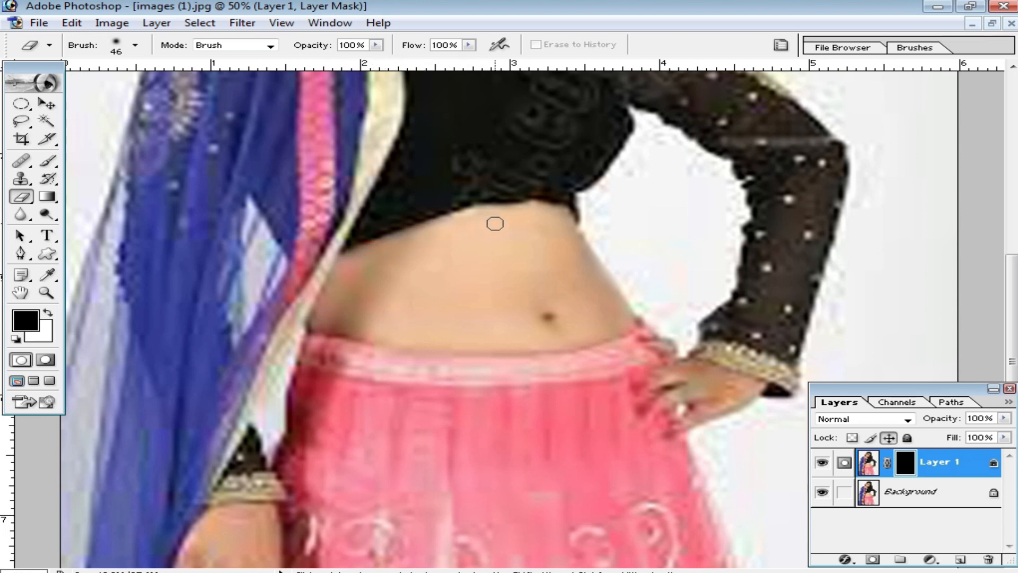
Enlarge the Eraser to 68 px and smooth the skin of both hands on the layer mask
key("ctrl+minus")
key("ctrl+minus")
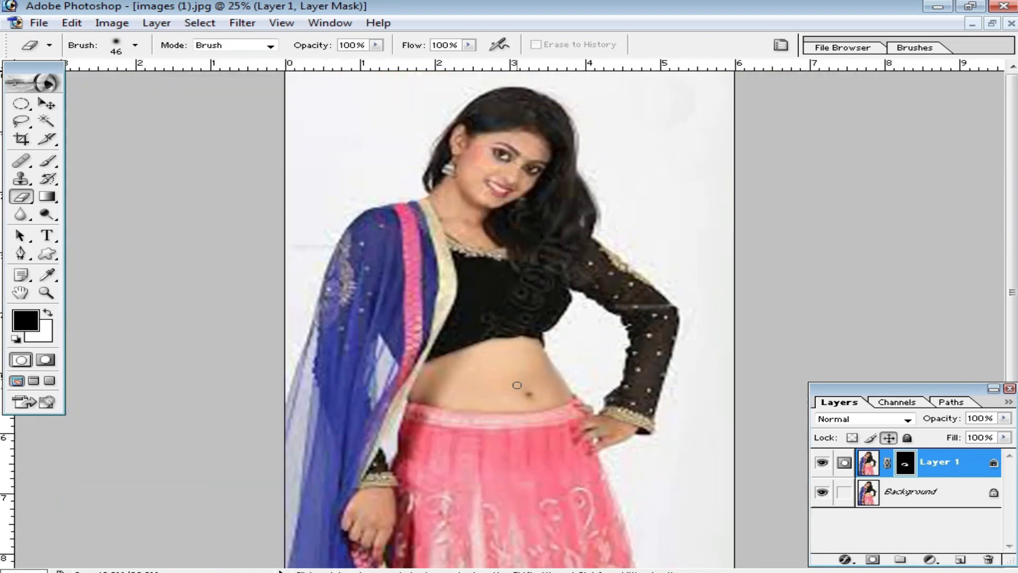
right_click(517, 385)
left_click_drag(591, 421, 610, 420)
left_click(381, 492)
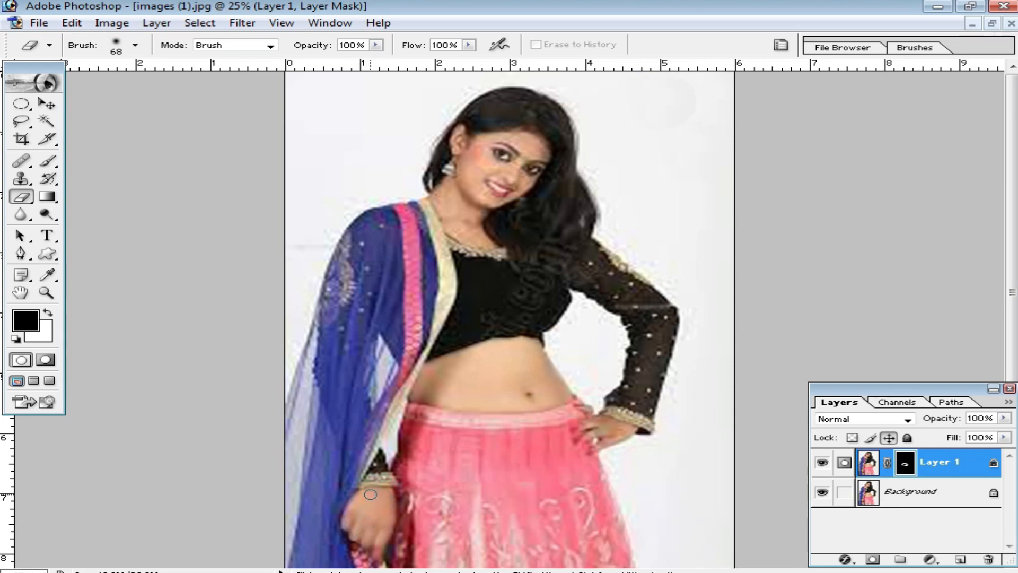
left_click(600, 419)
Erase the mask over the face and neck to smooth the skin there
left_click(477, 187)
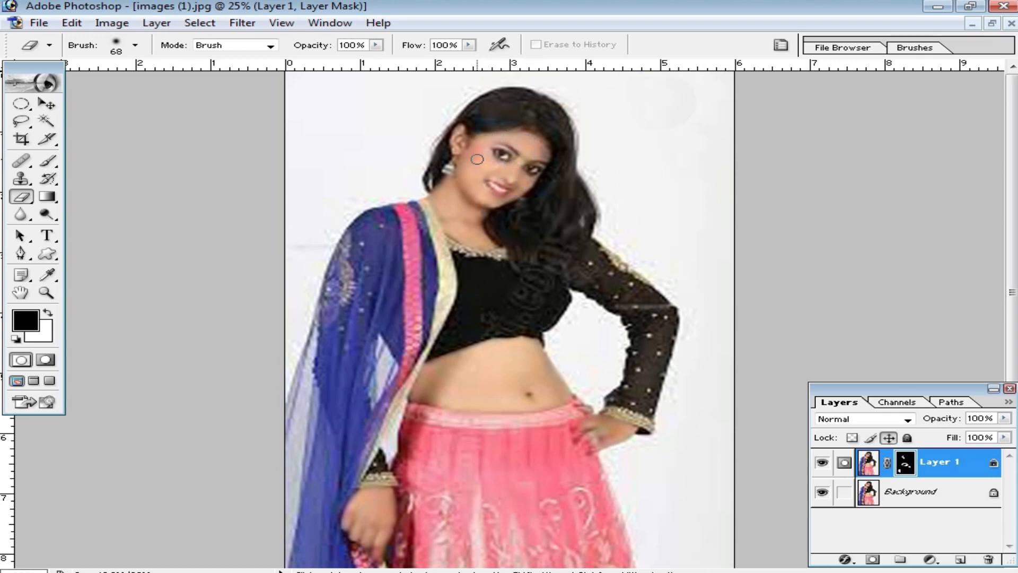
left_click(511, 191, "ctrl")
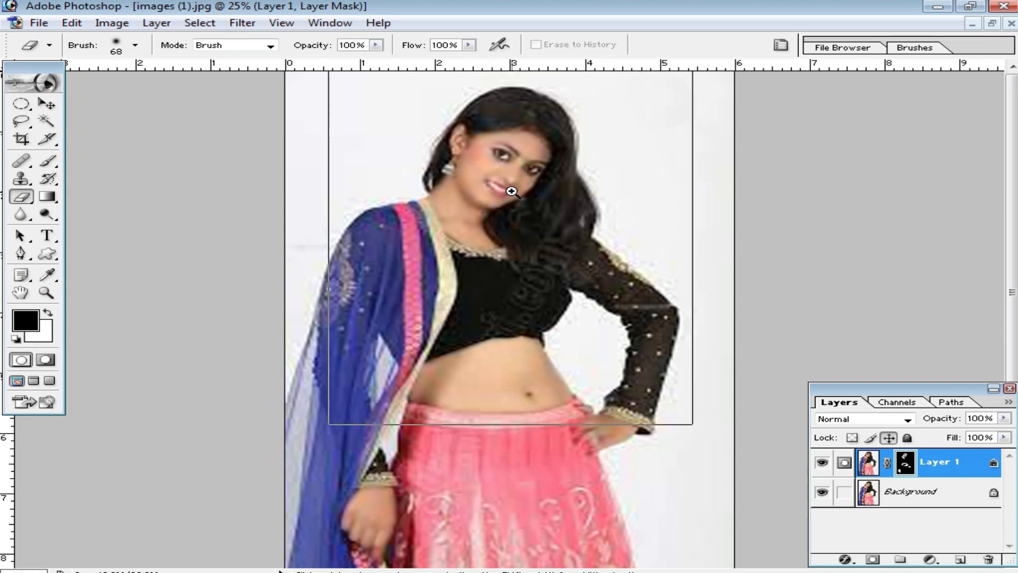
left_click(527, 209, "ctrl")
left_click(536, 245)
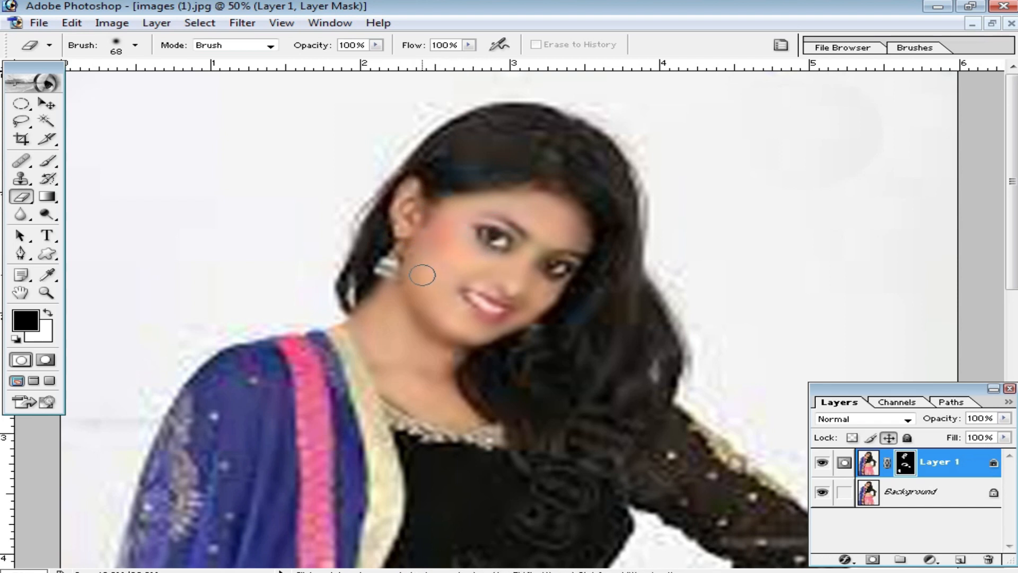
Brighten the layer mask with Levels, setting the white input level to 215
key("ctrl+minus")
key("ctrl+minus")
key("ctrl+minus")
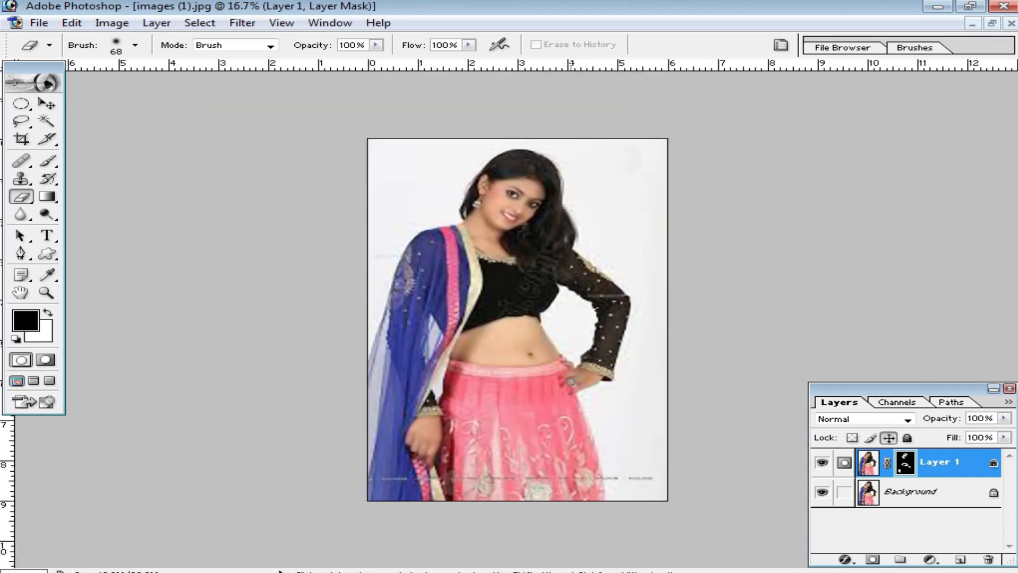
key("ctrl+l")
left_click_drag(590, 344, 551, 344)
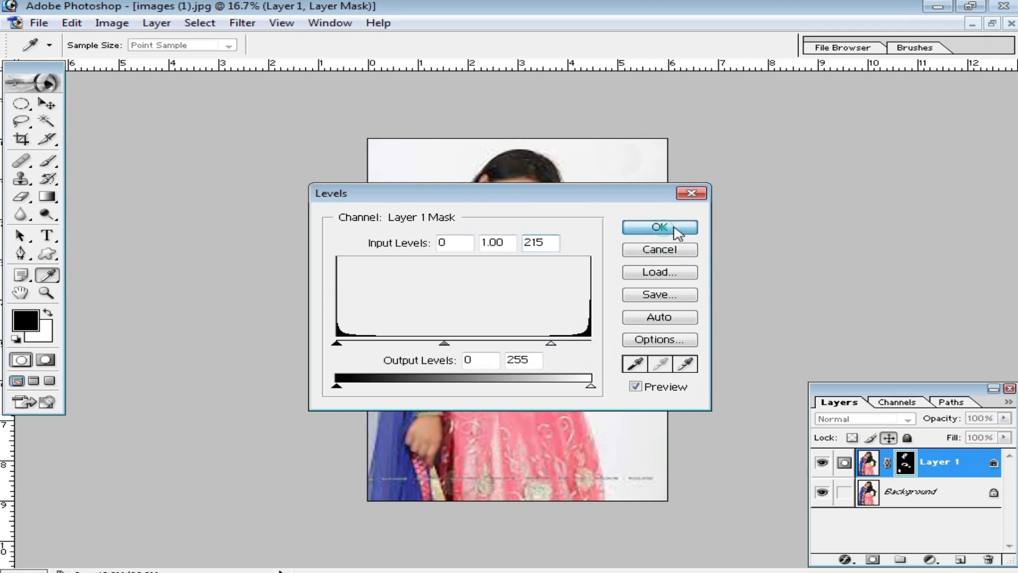
left_click(660, 227)
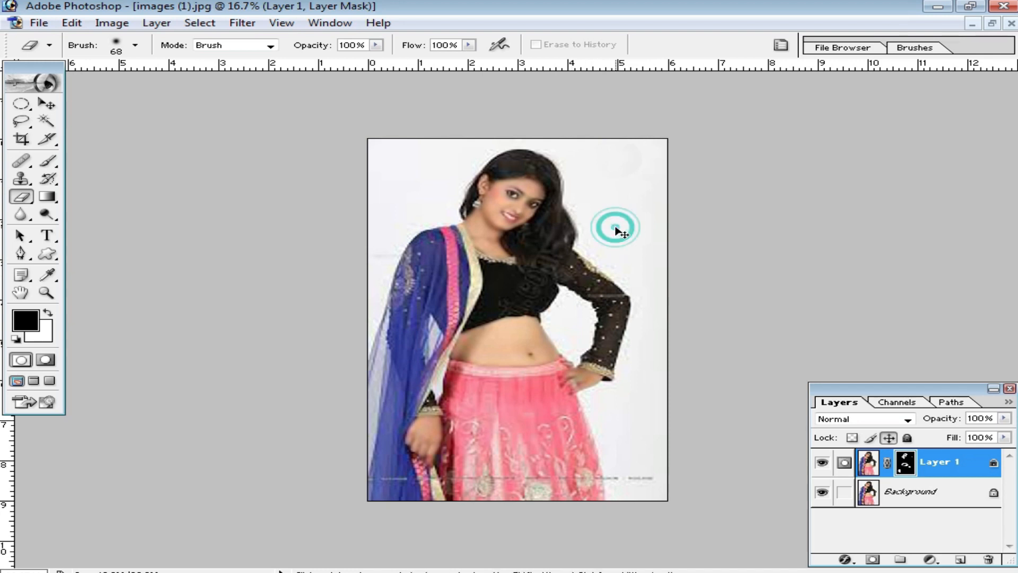
Merge the masked blurred layer into the Background and apply Auto Contrast to the image
key("z")
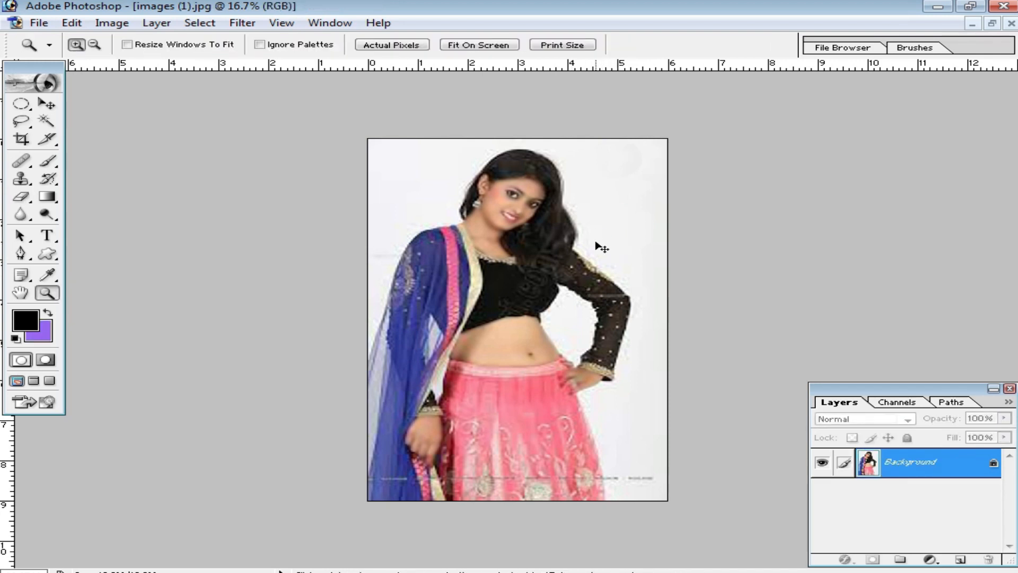
left_click(112, 23)
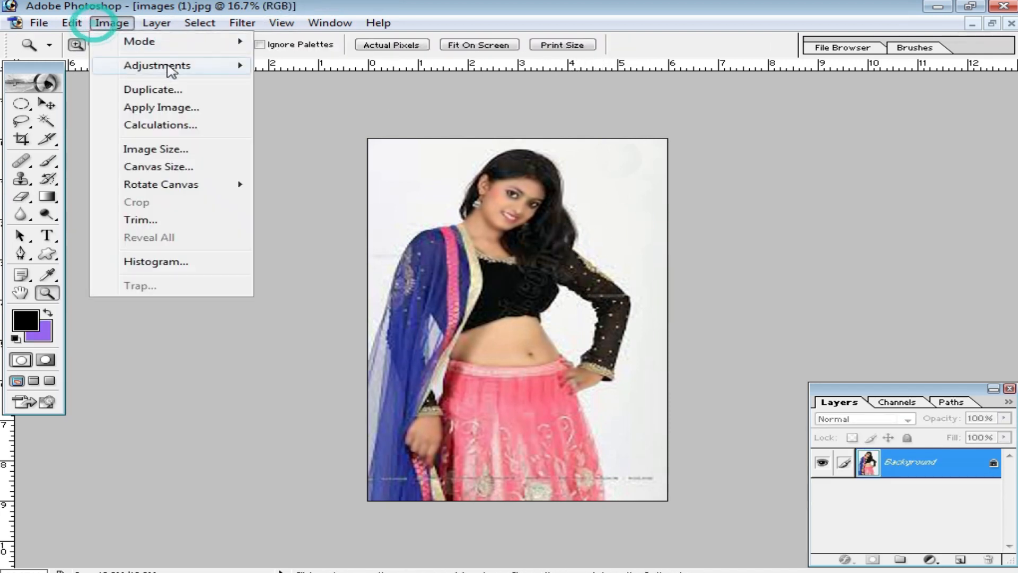
left_click(364, 101)
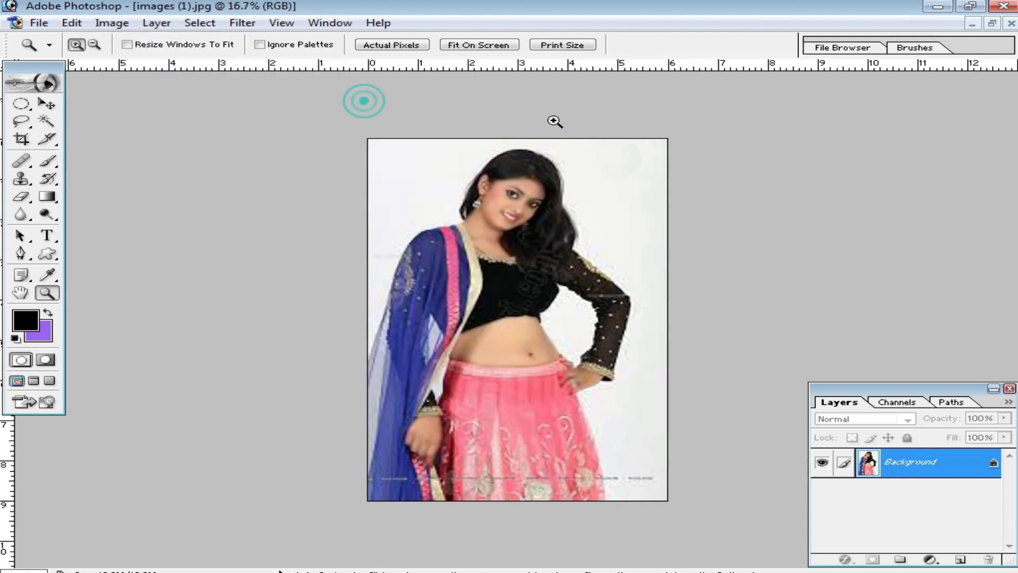
Shift the highlights of the portrait toward cyan and blue with Color Balance
left_click(559, 262)
key("ctrl+b")
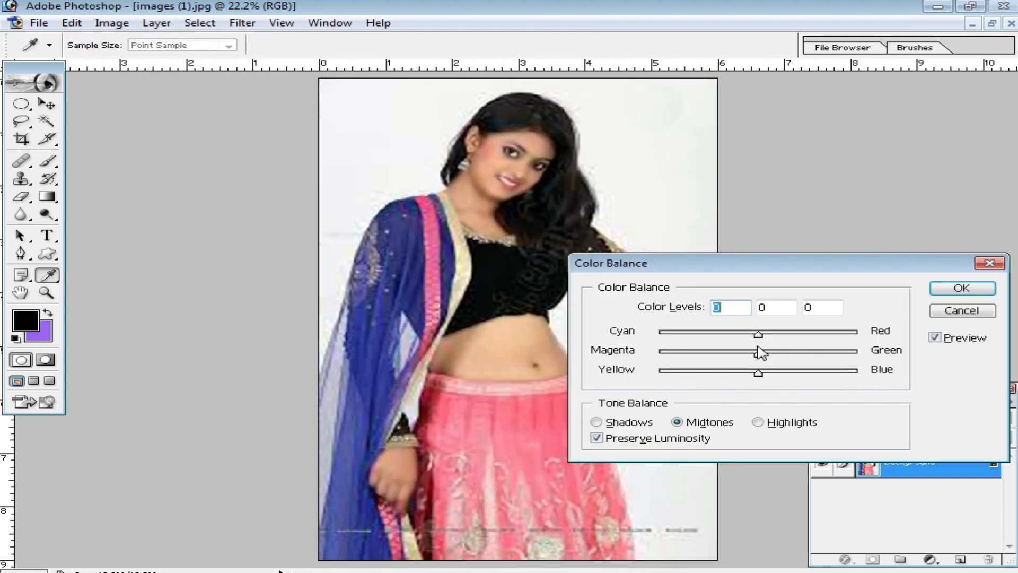
left_click(780, 422)
mouse_move(758, 372)
left_mouse_down()
mouse_move(794, 372)
mouse_move(776, 372)
left_mouse_up()
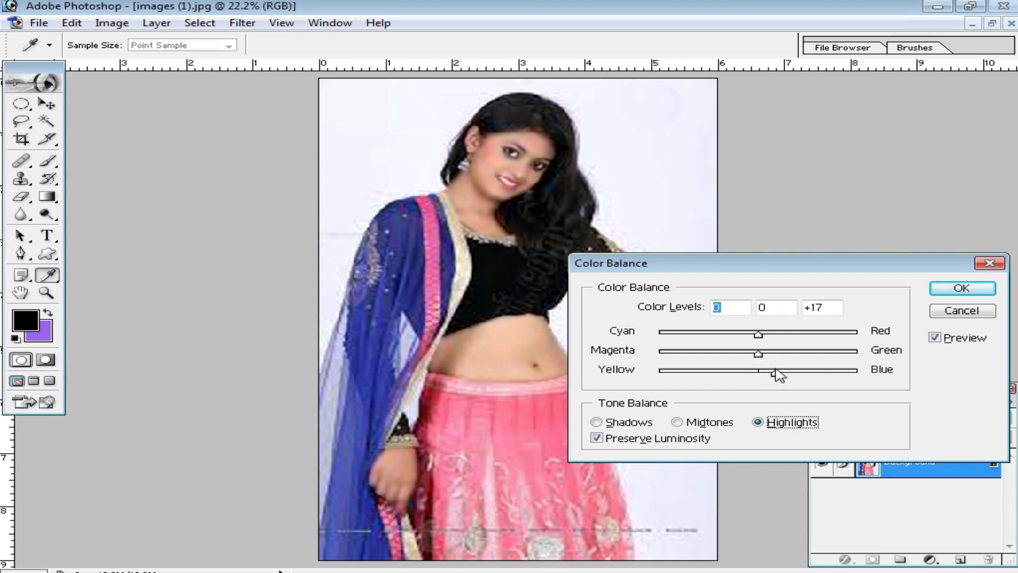
left_click_drag(757, 334, 728, 332)
left_click_drag(776, 372, 767, 372)
mouse_move(729, 333)
left_mouse_down()
mouse_move(754, 333)
mouse_move(743, 335)
left_mouse_up()
left_click(961, 289)
key("ctrl+minus")
key("ctrl+minus")
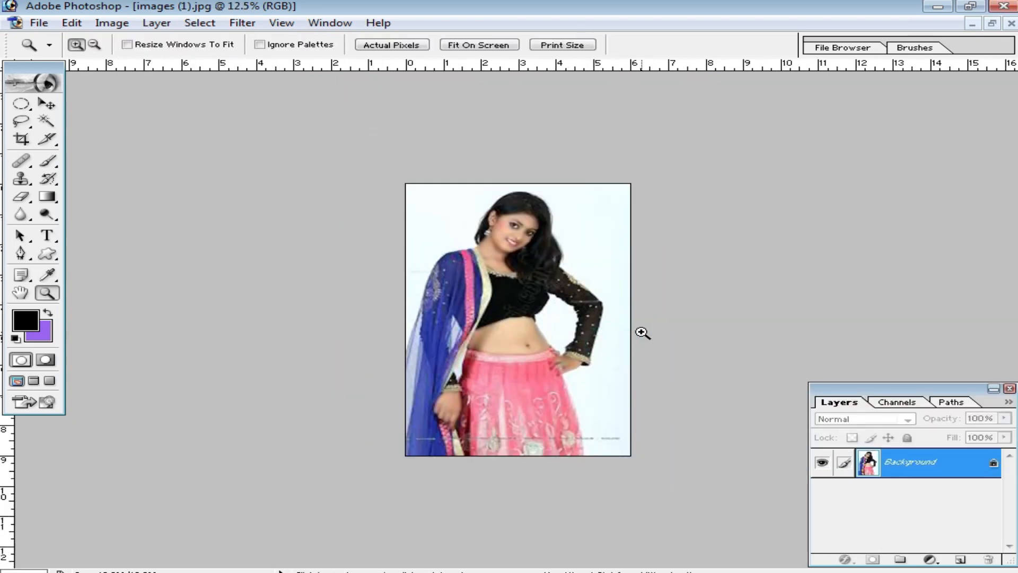
scroll(642, 333, "up", 7)
scroll(574, 293, "up", 1)
scroll(575, 294, "down", 7)
Select the whole picture, scale it up beyond the canvas, reposition it so the figure fills the frame, and deselect
key("ctrl+a")
left_click(47, 104)
left_click_drag(632, 183, 689, 171)
left_click_drag(537, 276, 551, 312)
key("Return")
left_click(554, 287)
left_click(21, 103)
left_click(209, 126)
key("ctrl+0")
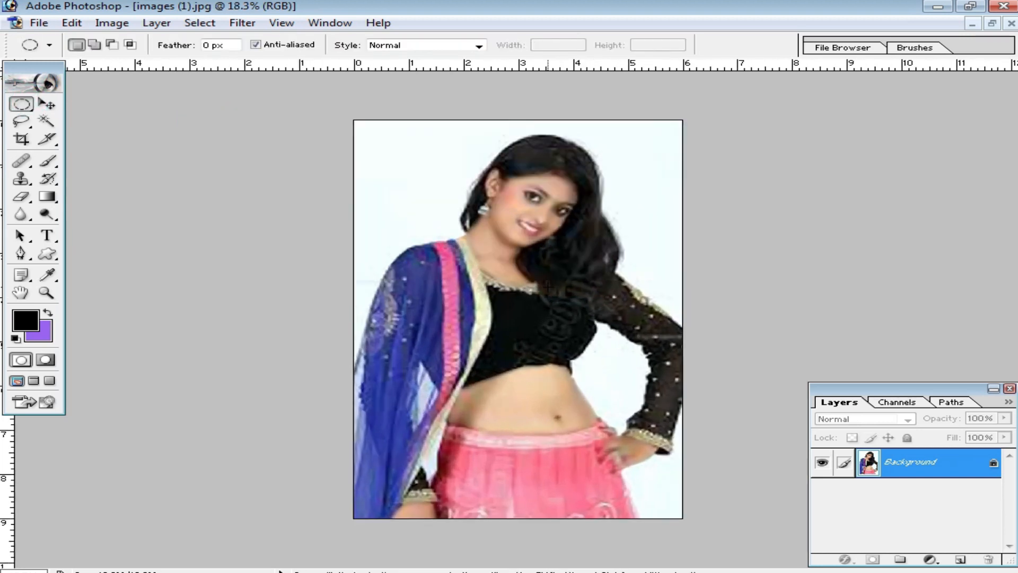
Select the white backdrop around the figure and under the arm with the Magic Wand, tolerance 32, and feather the selection by 4
left_click(47, 121)
left_click(411, 184)
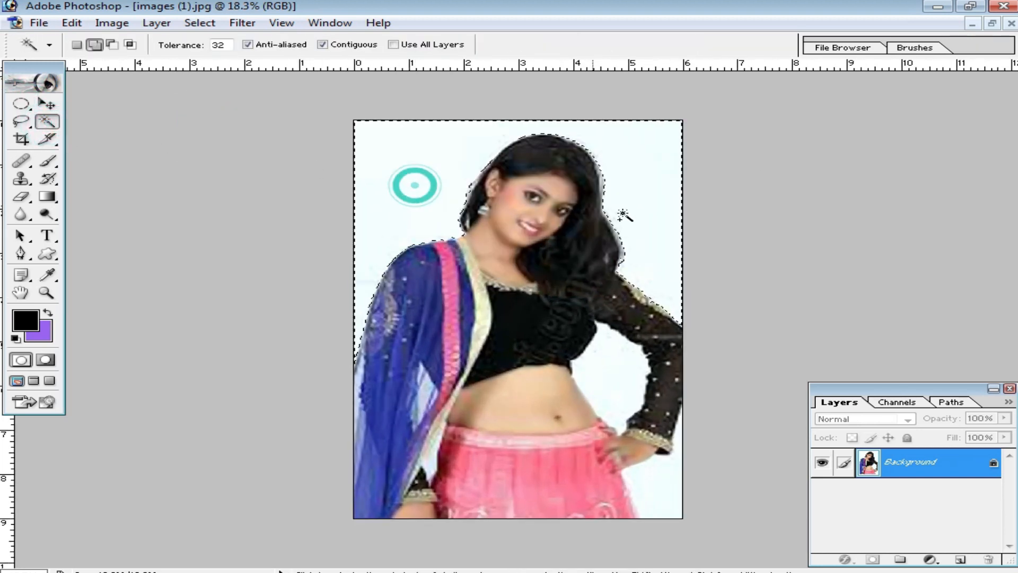
left_click(635, 196)
left_click(648, 483)
left_click(402, 184)
left_click(450, 153)
key("ctrl+alt+d")
type("4")
key("Return")
Erase the selected backdrop to transparency with the Magic Eraser and remove the selection
key("Delete")
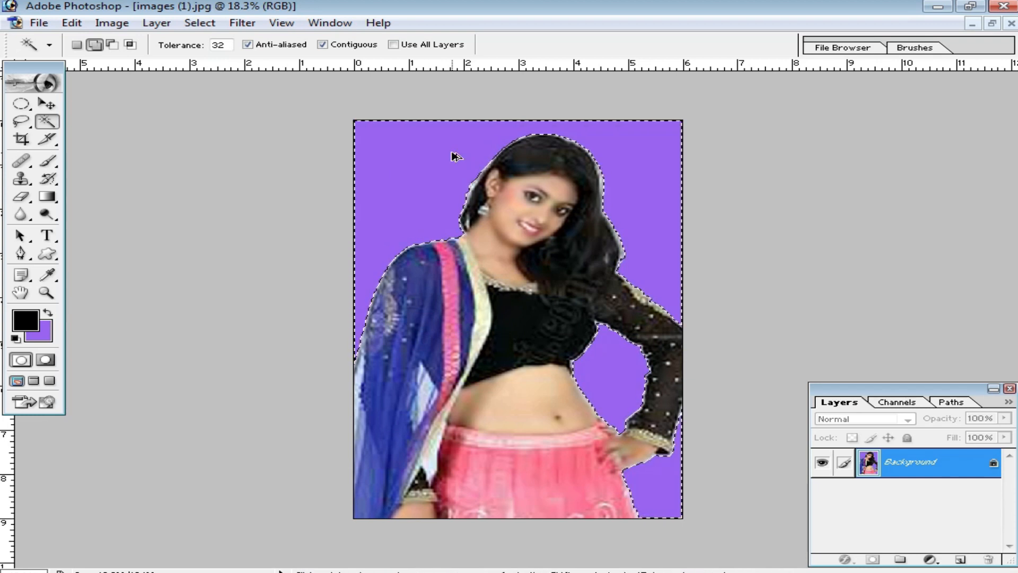
key("ctrl+z")
left_click(21, 197)
left_click(109, 225)
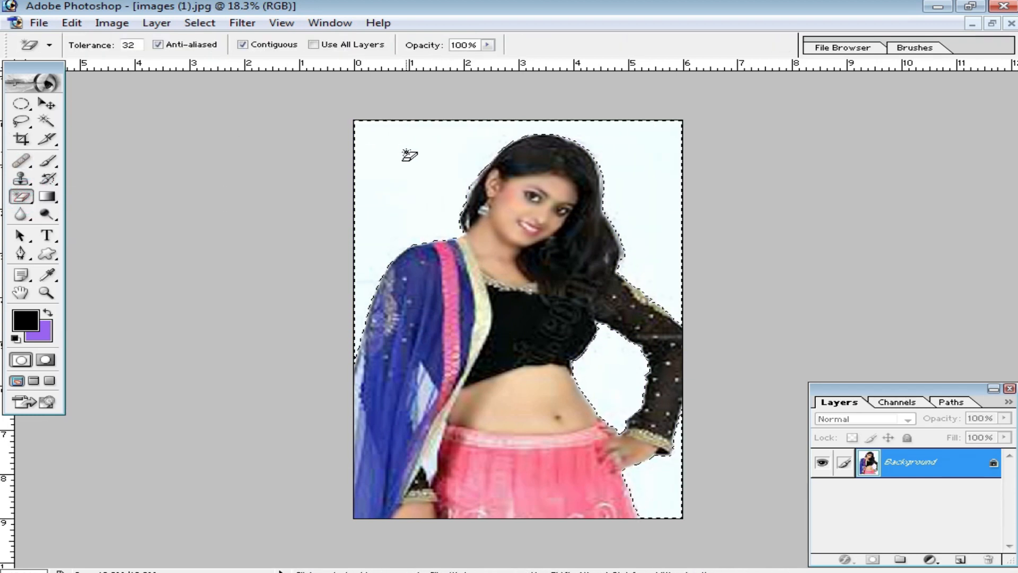
left_click(414, 164)
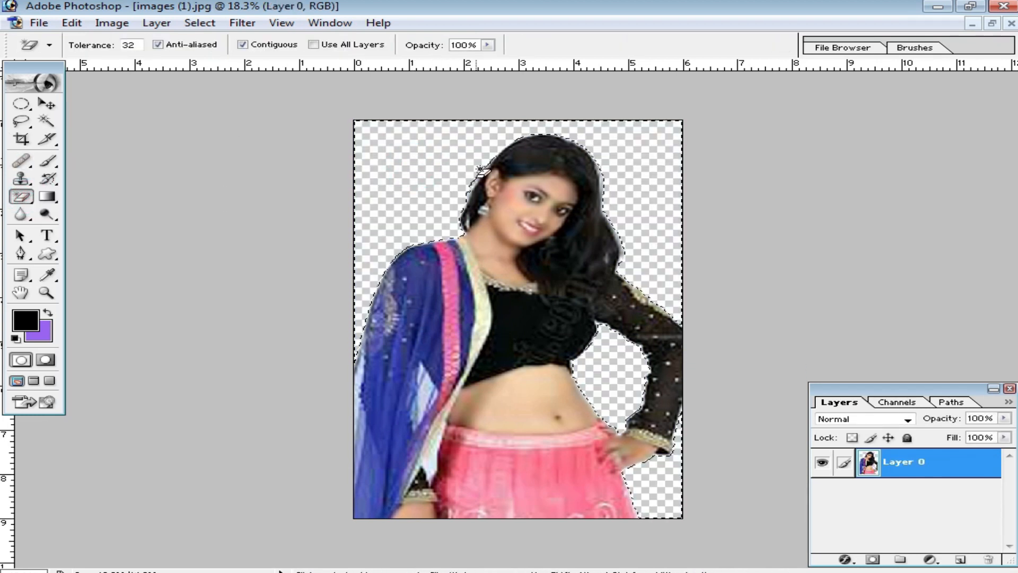
left_click(21, 104)
left_click(209, 163)
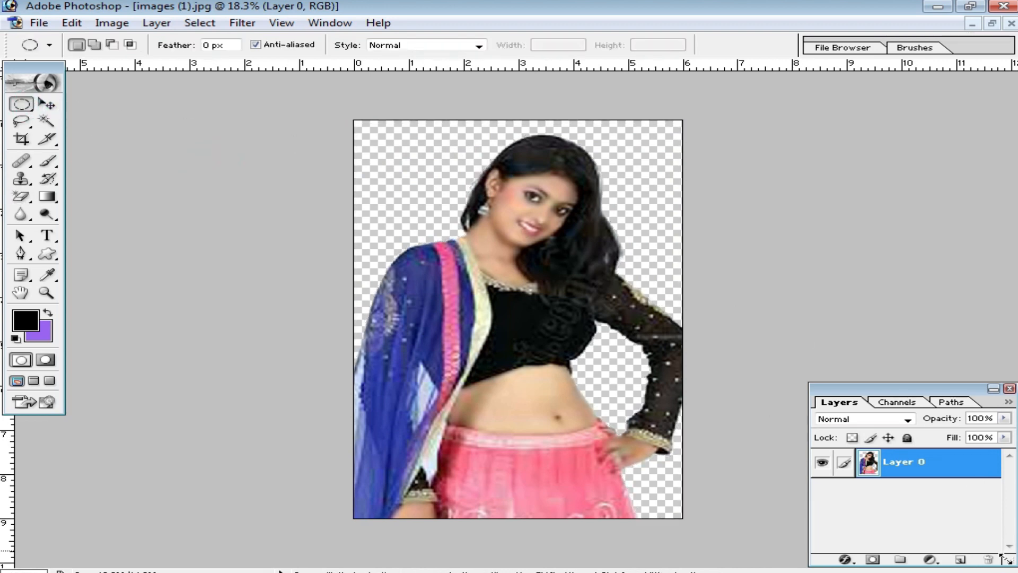
Start opening another image and browse to the Sinary folder on the Photo (J:) drive
left_click(929, 560)
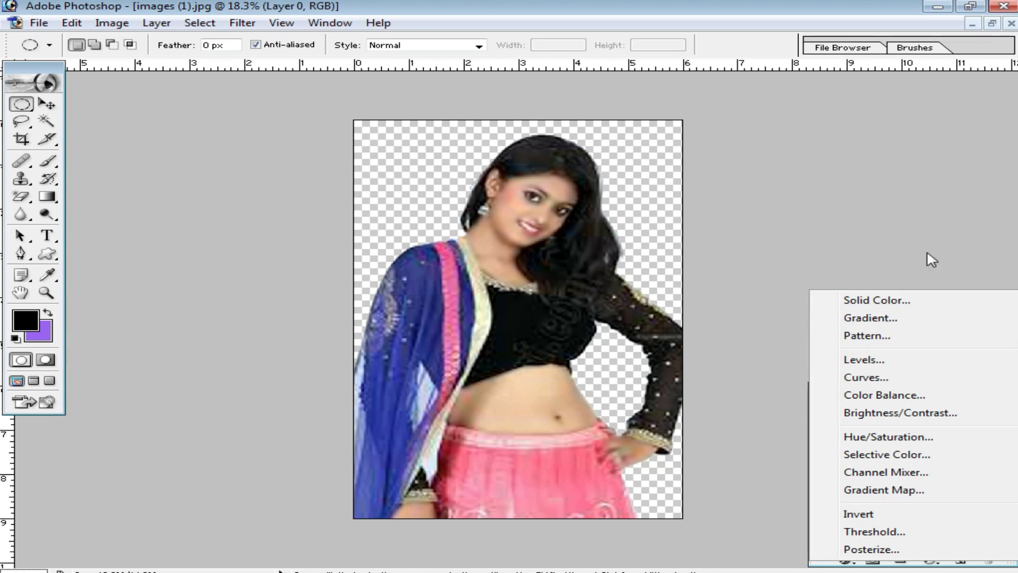
left_click(993, 24)
double_click(752, 230)
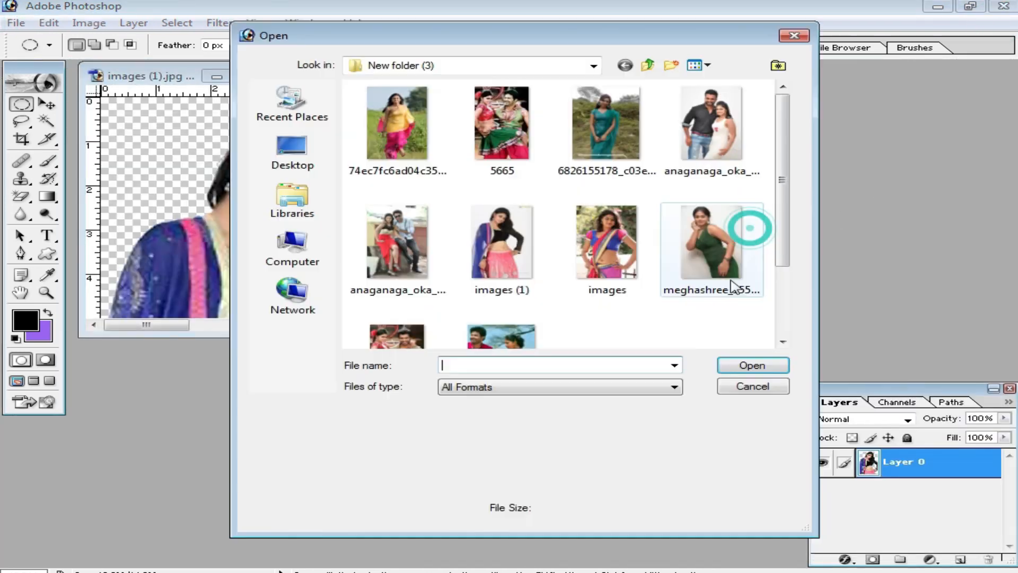
left_click(292, 153)
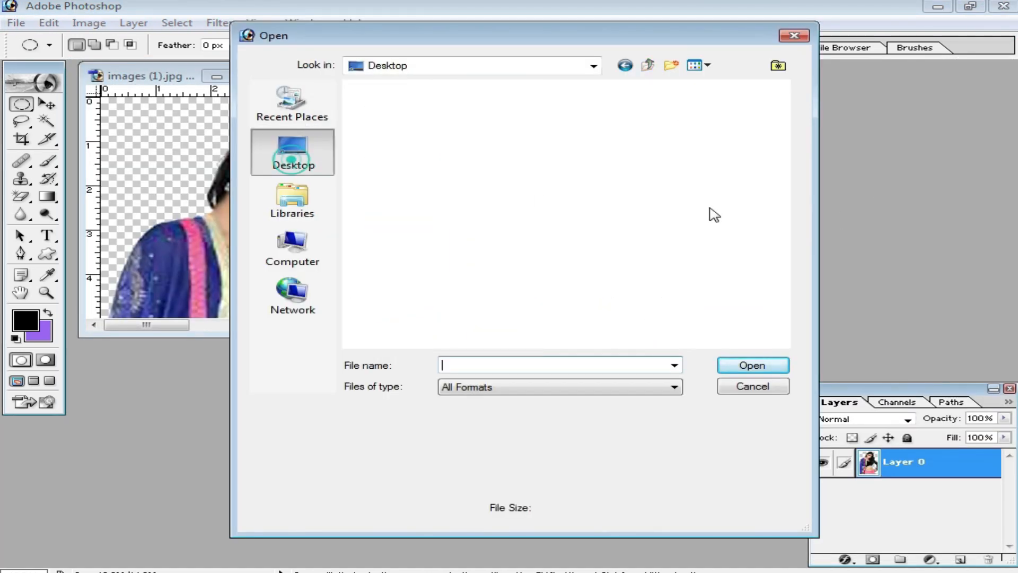
scroll(787, 180, "down", 1)
left_click_drag(789, 179, 795, 117)
double_click(462, 186)
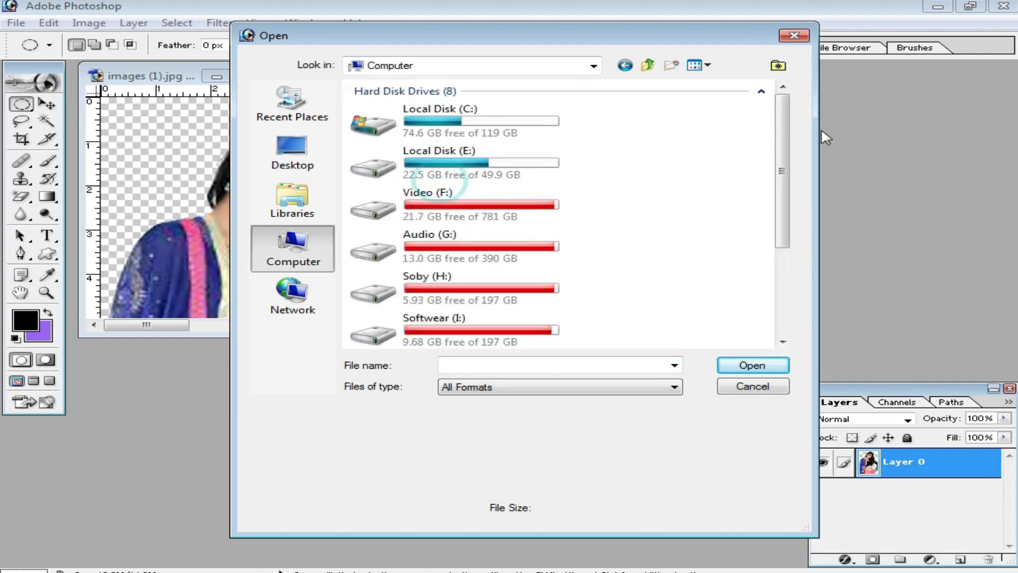
left_click_drag(789, 155, 789, 214)
double_click(449, 236)
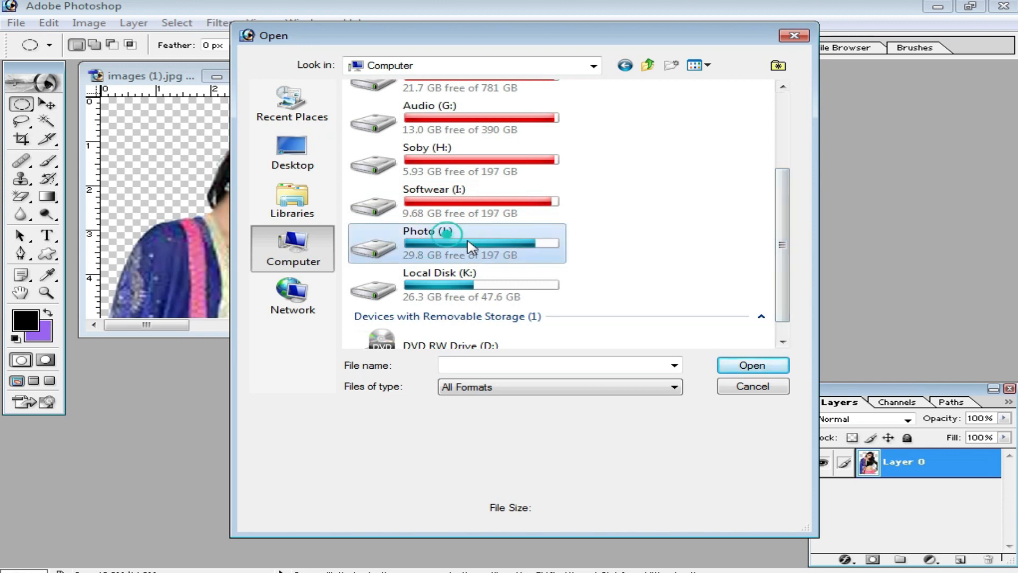
scroll(749, 291, "down", 3)
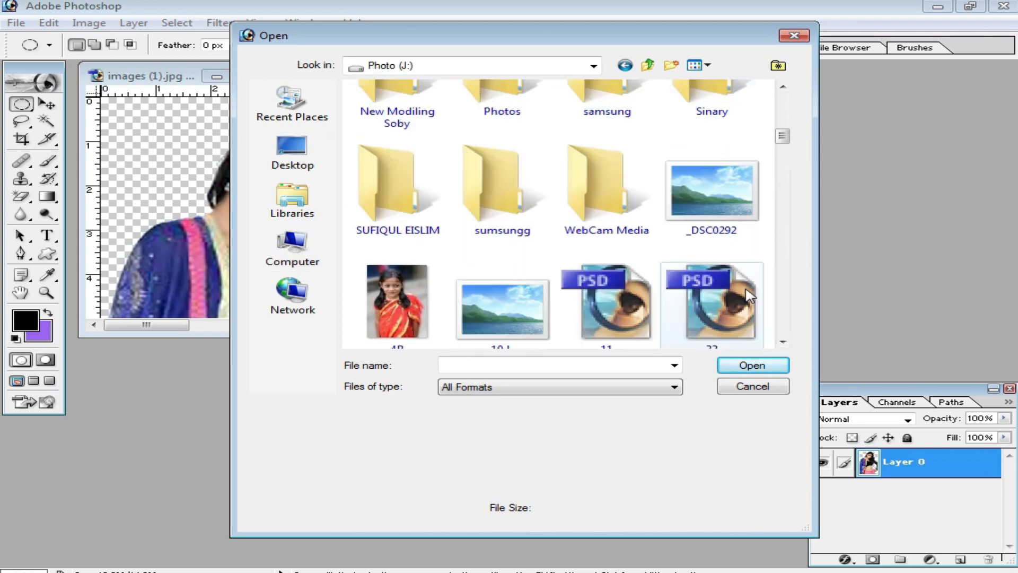
double_click(711, 98)
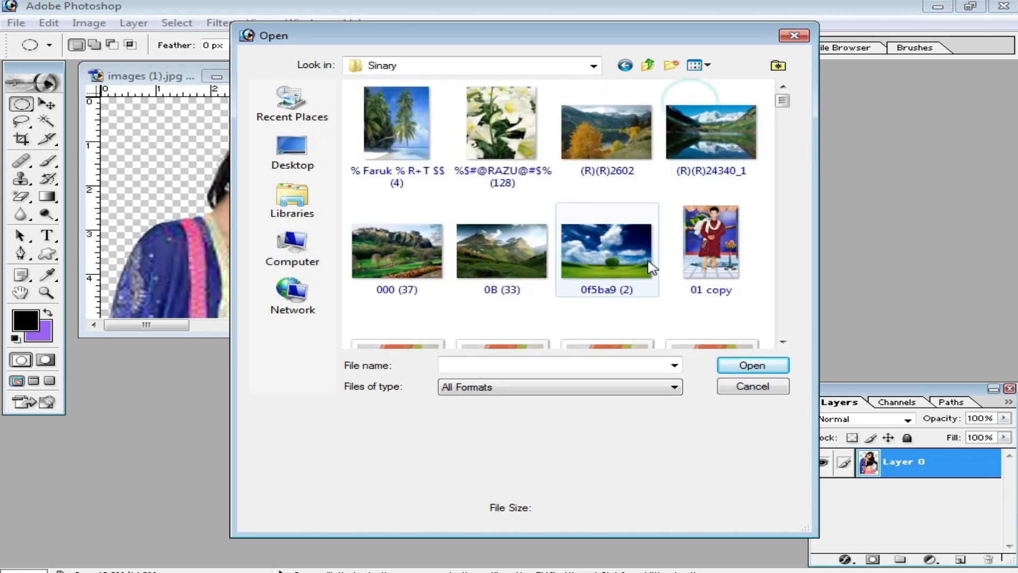
Open the studio background picture with the curtain and blurred red-blue backdrop from the Sinary folder
scroll(663, 267, "down", 3)
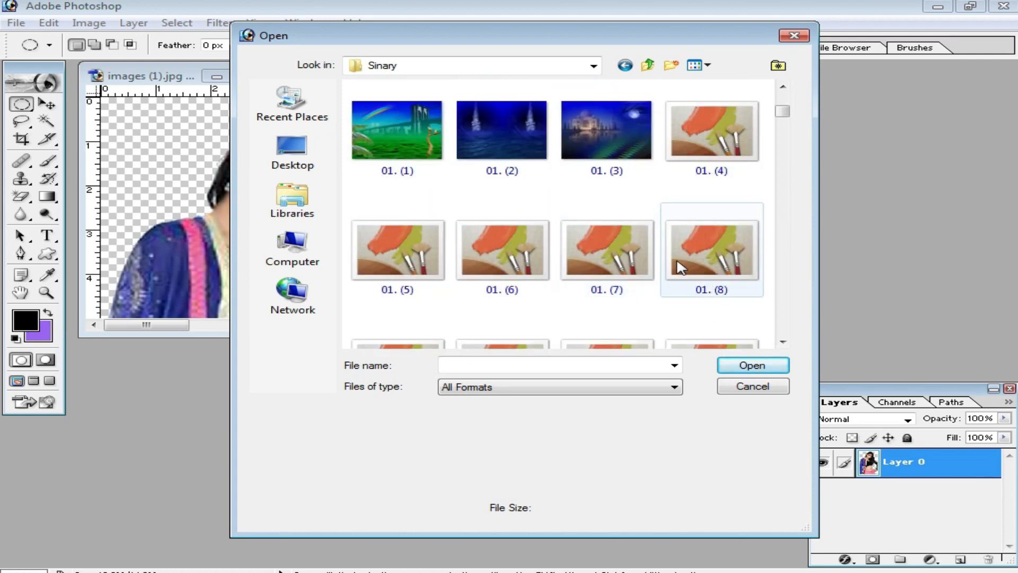
scroll(663, 265, "down", 3)
scroll(663, 260, "down", 6)
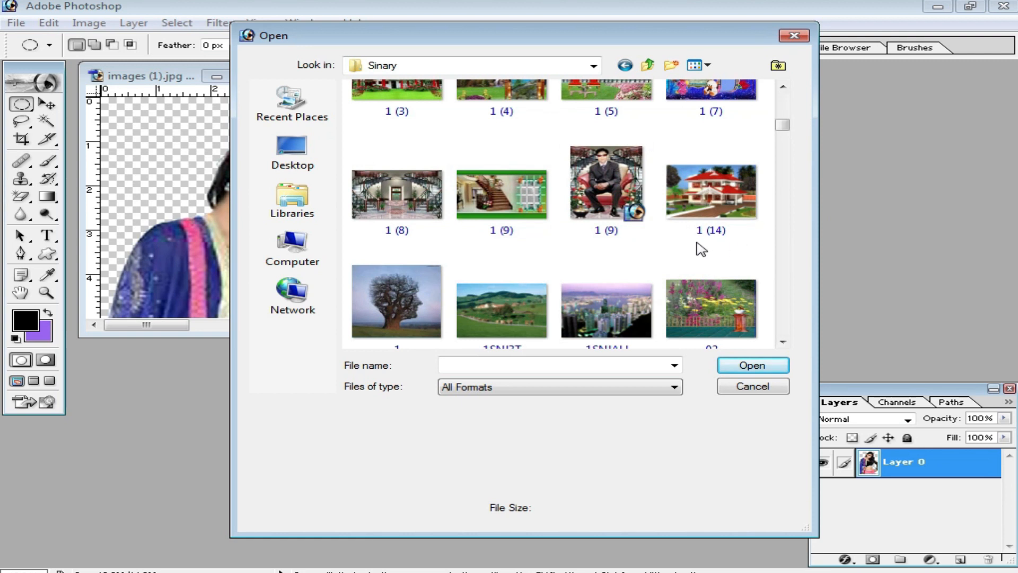
scroll(614, 262, "down", 3)
scroll(639, 269, "down", 3)
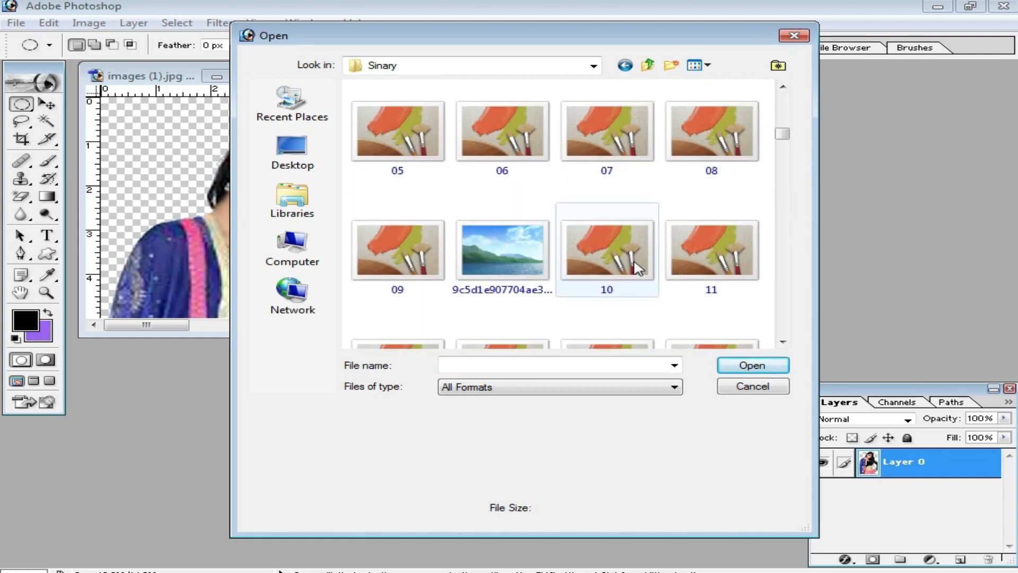
scroll(686, 277, "down", 3)
scroll(743, 307, "up", 2)
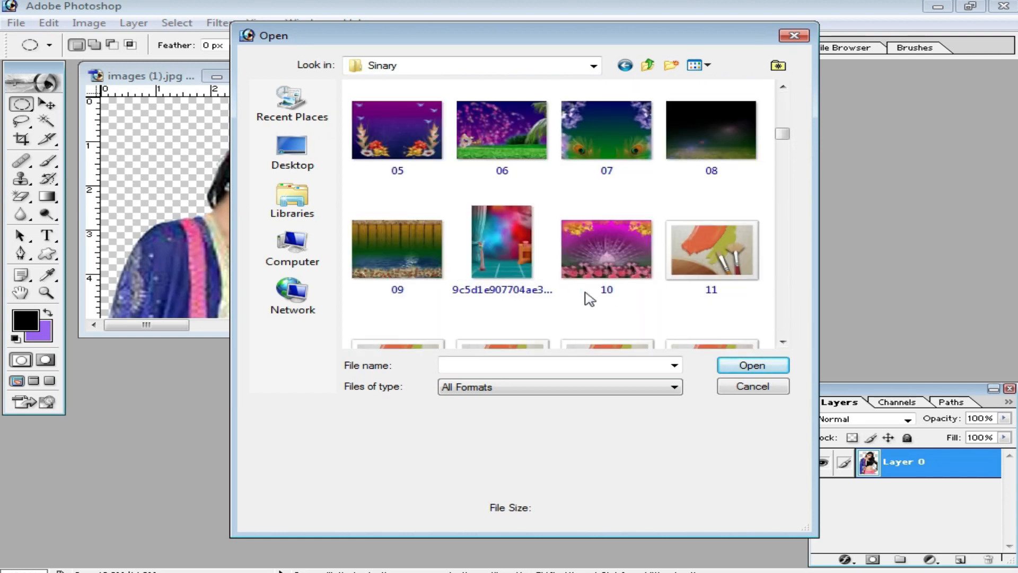
left_click(522, 252)
double_click(522, 252)
Place the two image windows side by side, duplicate Layer 0 of the portrait, and make the original Layer 0 active
left_click_drag(322, 77, 678, 79)
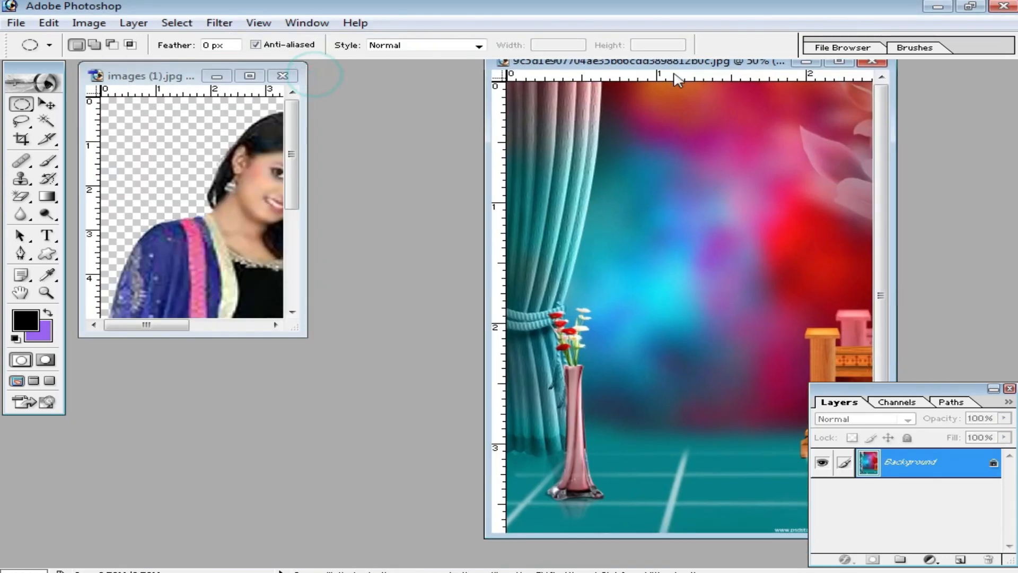
left_click(47, 104)
left_click(230, 202)
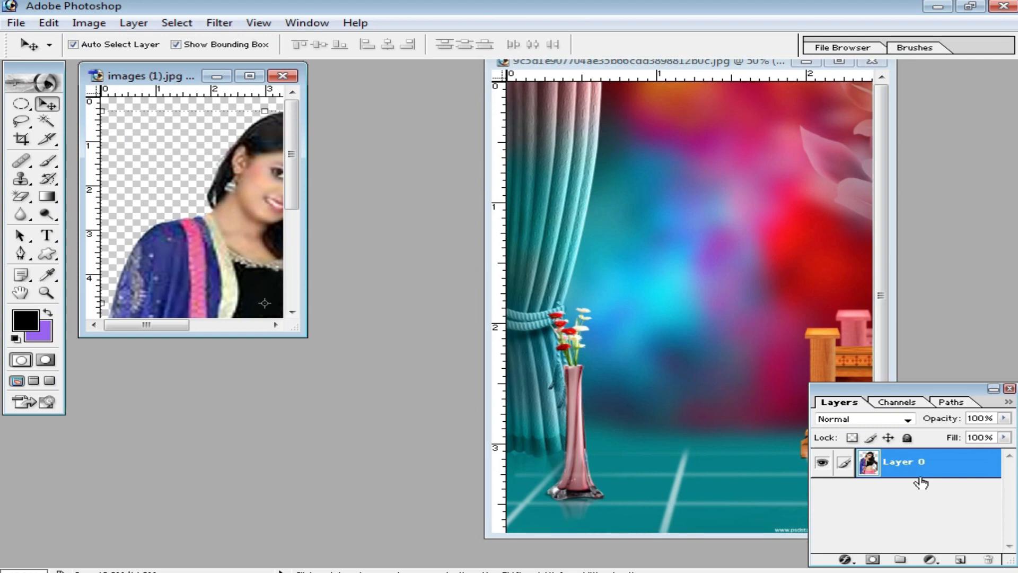
key("ctrl+j")
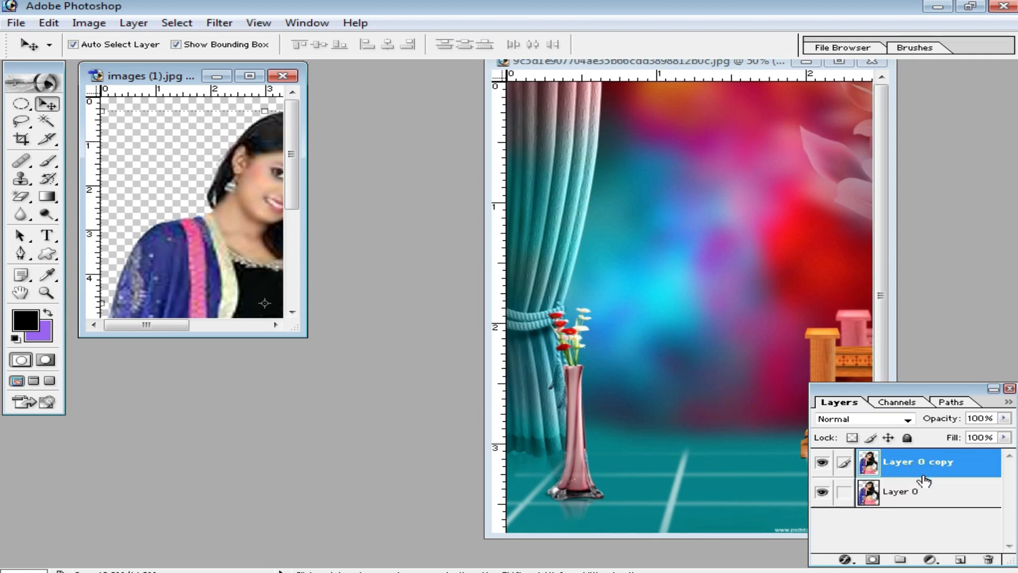
left_click(936, 496)
Copy the studio background into the portrait document between Layer 0 and Layer 0 copy, and maximize that document
left_click(738, 313)
left_click_drag(737, 313, 232, 170)
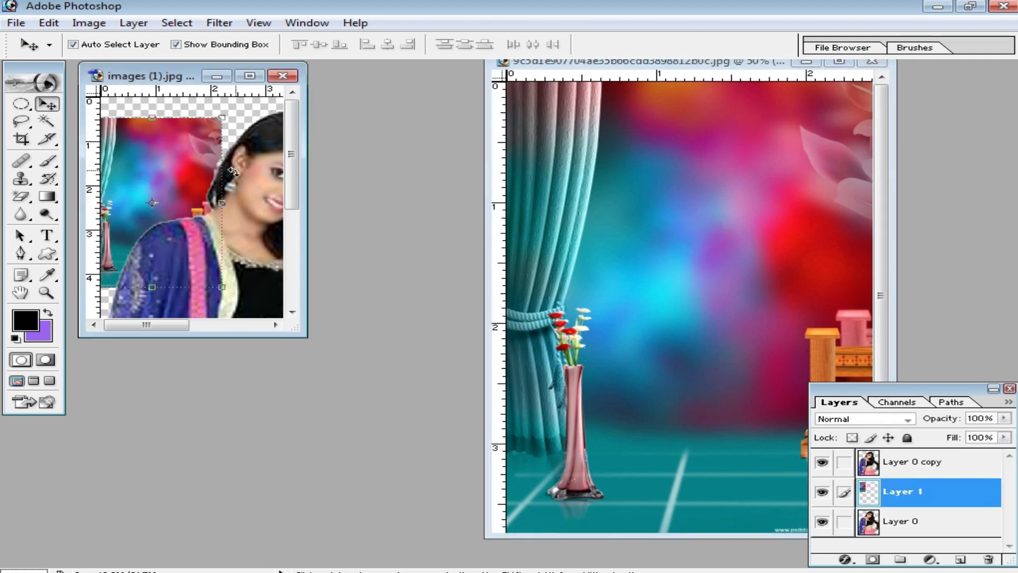
double_click(184, 77)
Scale the background on Layer 1 to 259.6% and position it to cover the whole canvas behind the figure
left_click_drag(476, 313, 647, 516)
left_click_drag(437, 195, 537, 306)
scroll(538, 307, "down", 7)
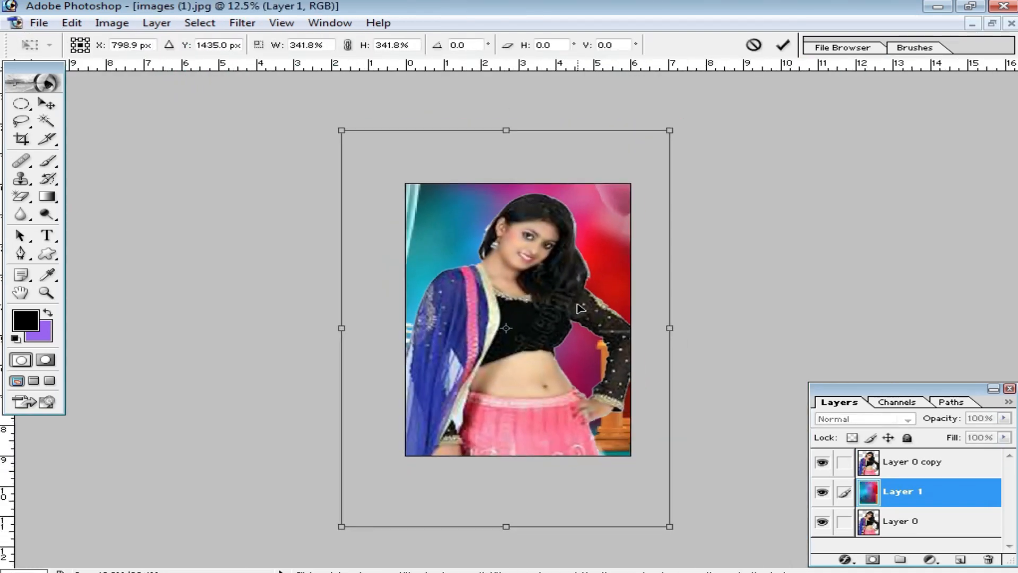
left_click_drag(635, 173, 619, 216)
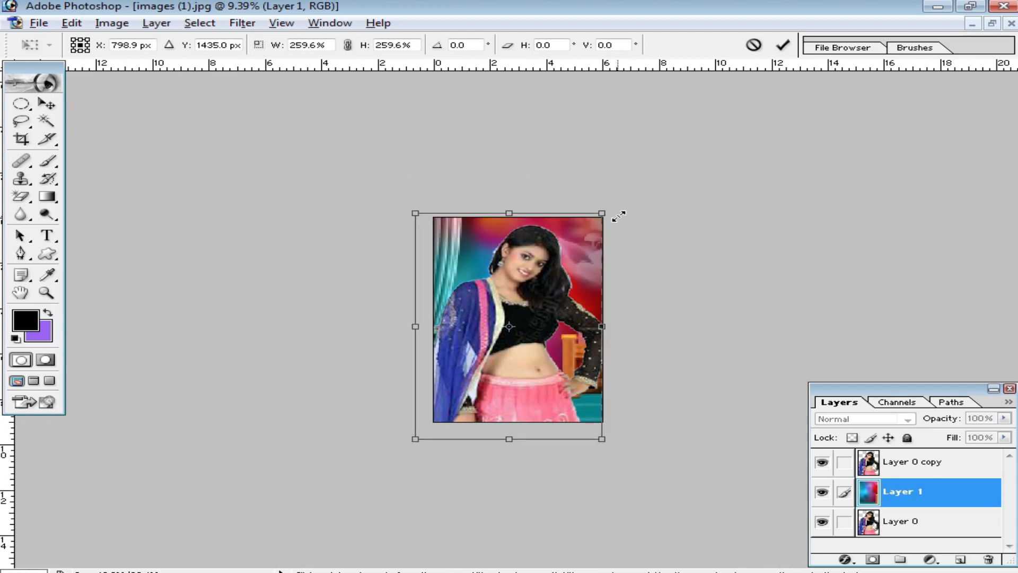
double_click(579, 263)
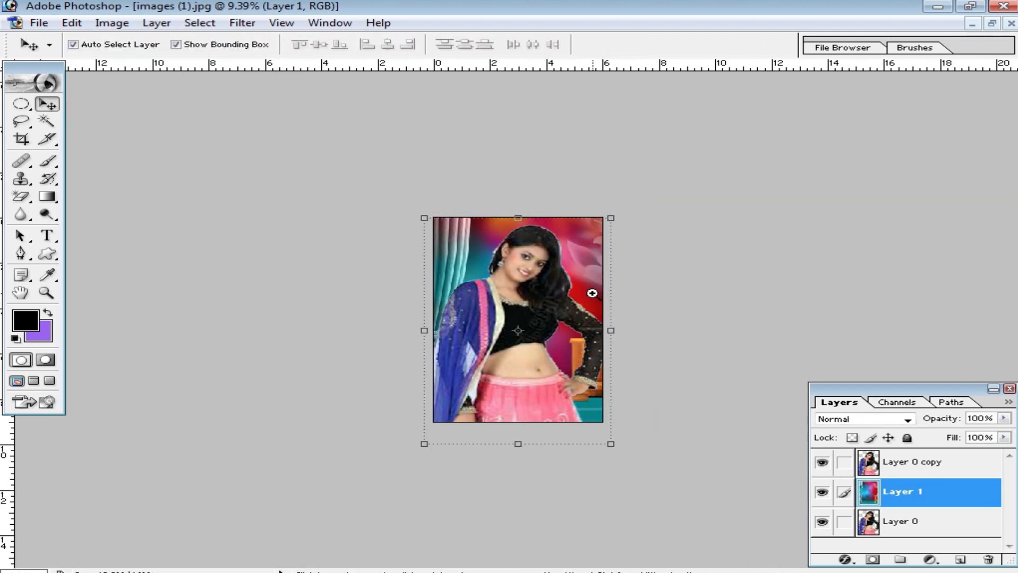
Select the transparent areas around the figure and under the arm on Layer 0 copy with the Magic Wand
scroll(592, 293, "up", 3)
left_click(602, 252)
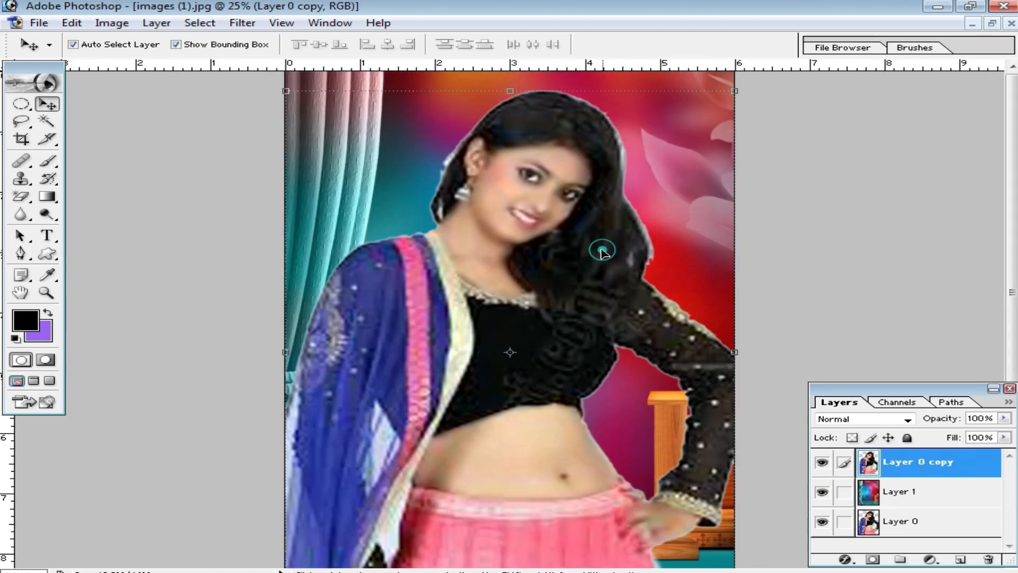
left_click(538, 177)
left_click(47, 122)
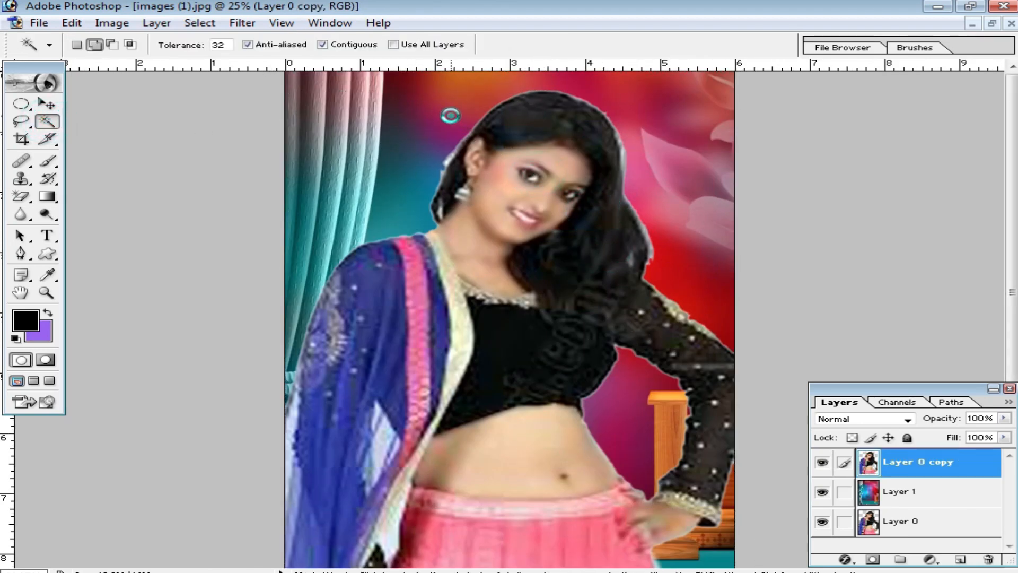
left_click(447, 151)
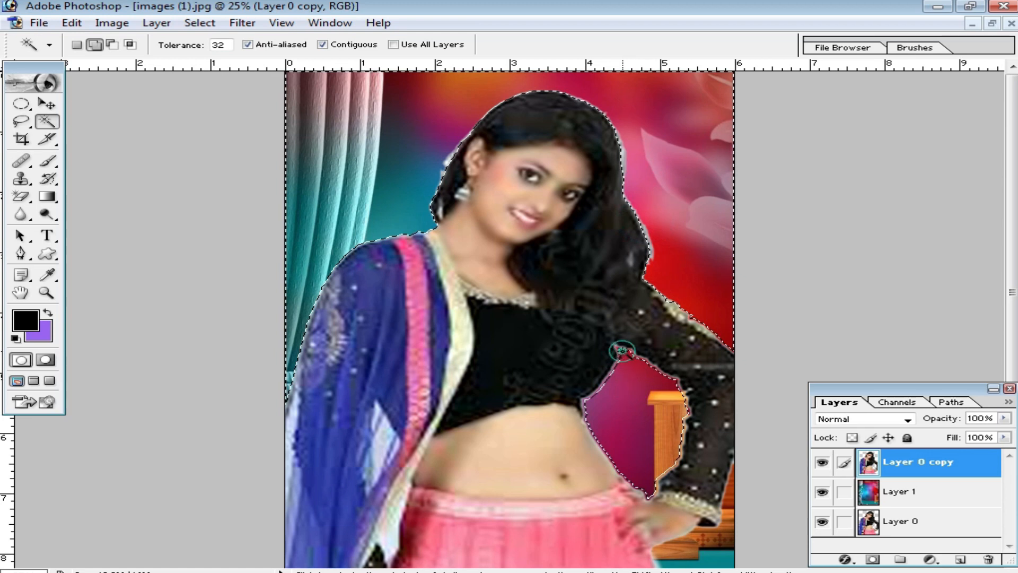
left_click(618, 416)
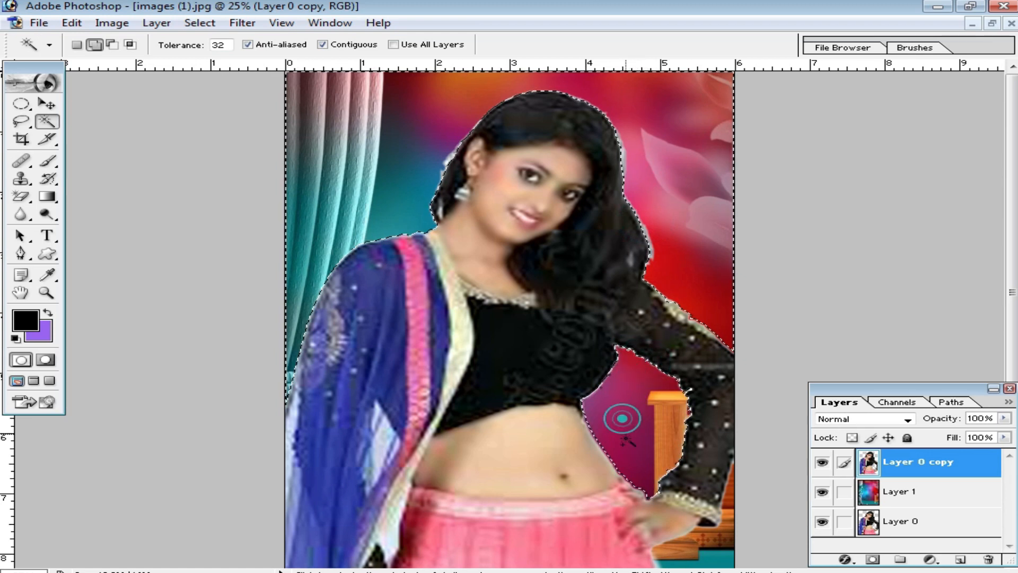
left_click(732, 484)
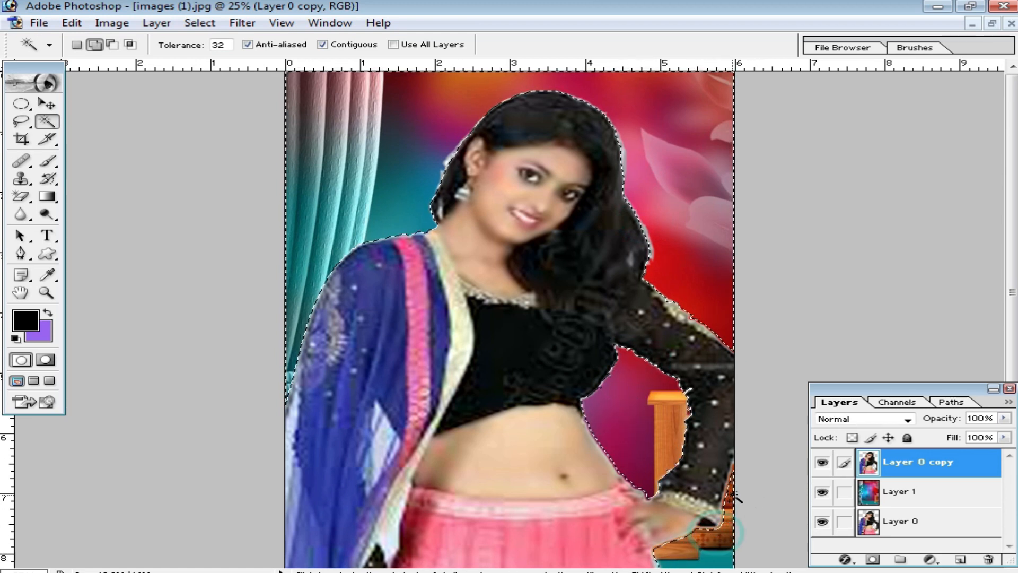
Feather the selection around the figure on Layer 0 copy by 4 pixels and deselect it
key("ctrl+alt+d")
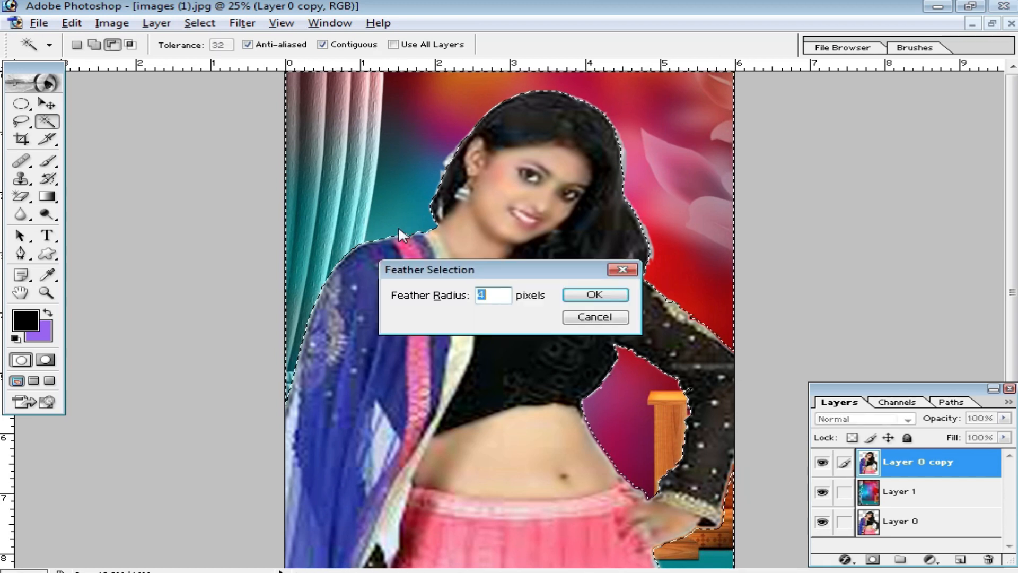
key("Return")
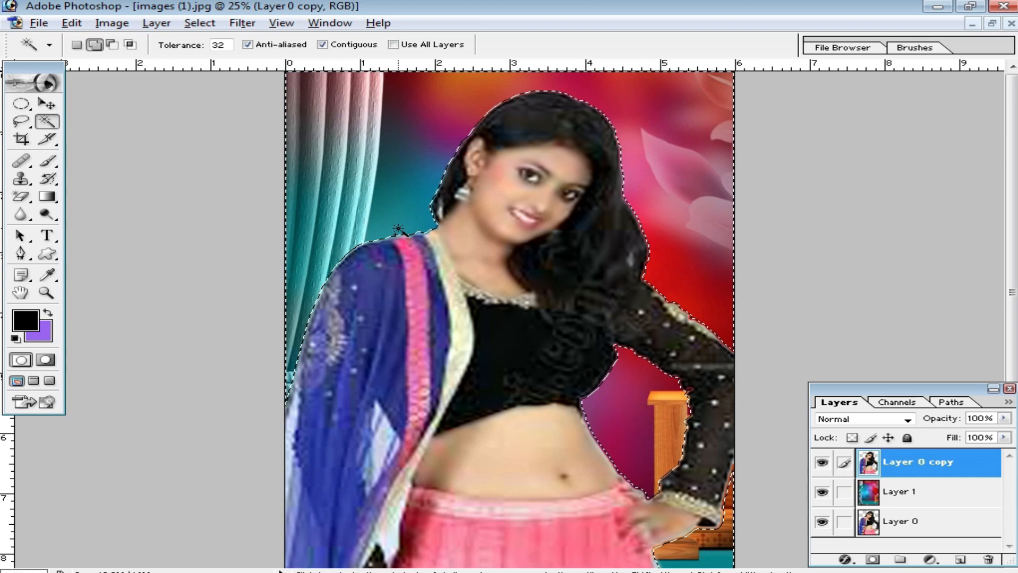
key("m")
left_click(641, 278)
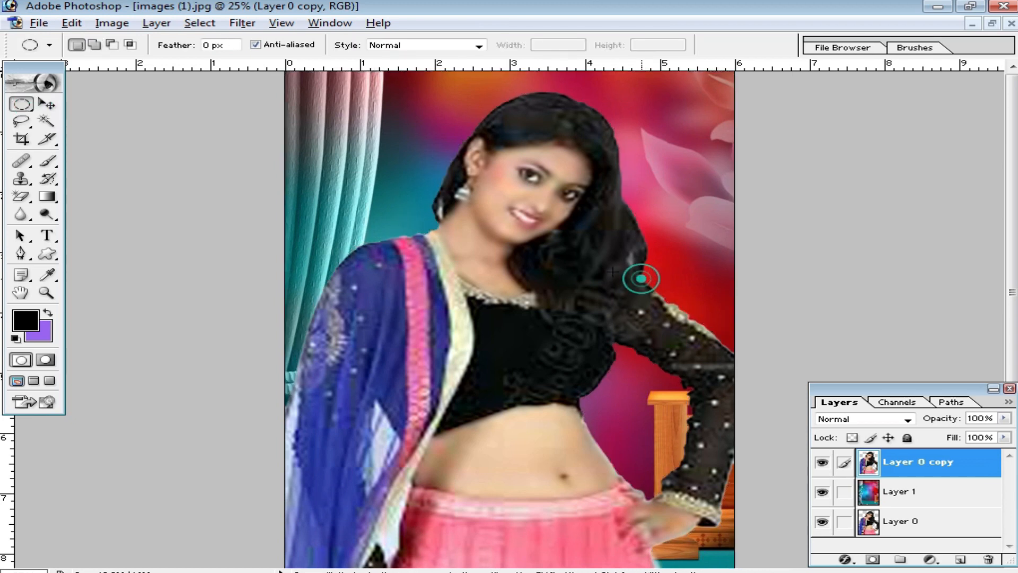
Merge all layers into Layer 0 copy and apply the Noiseware Professional noise reduction filter with the Default settings
key("ctrl+minus")
key("ctrl+0")
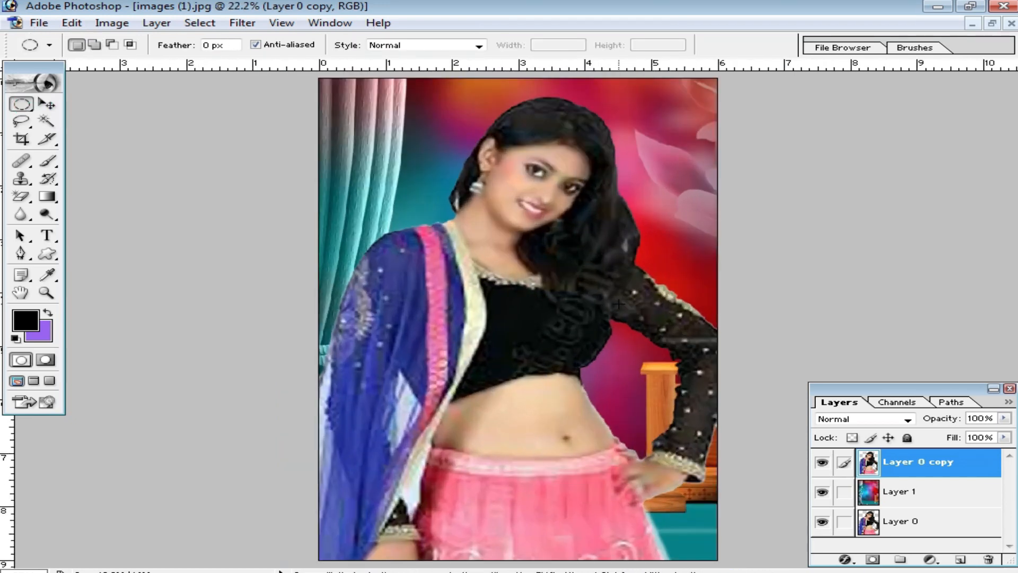
key("ctrl+minus")
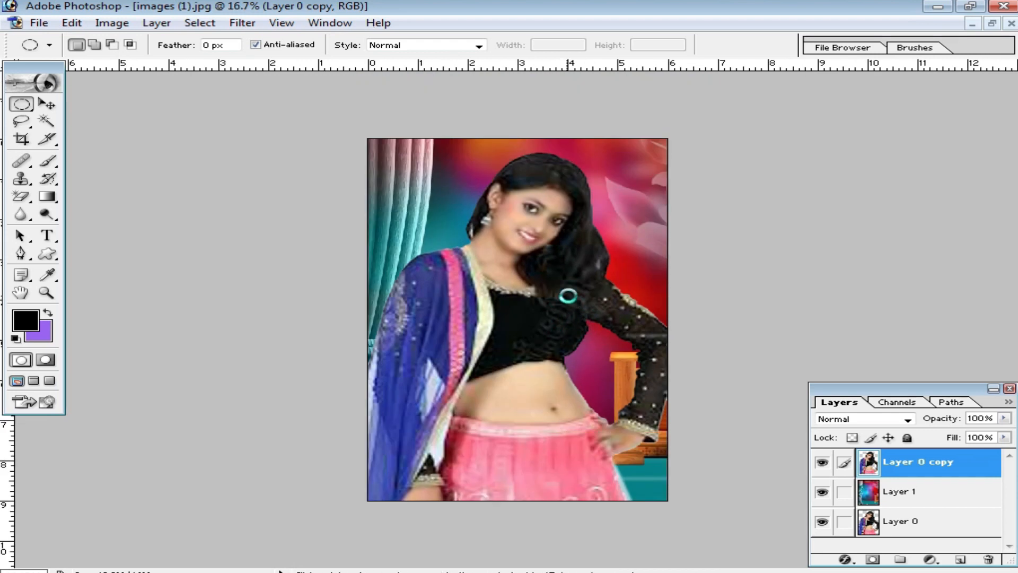
key("ctrl+minus")
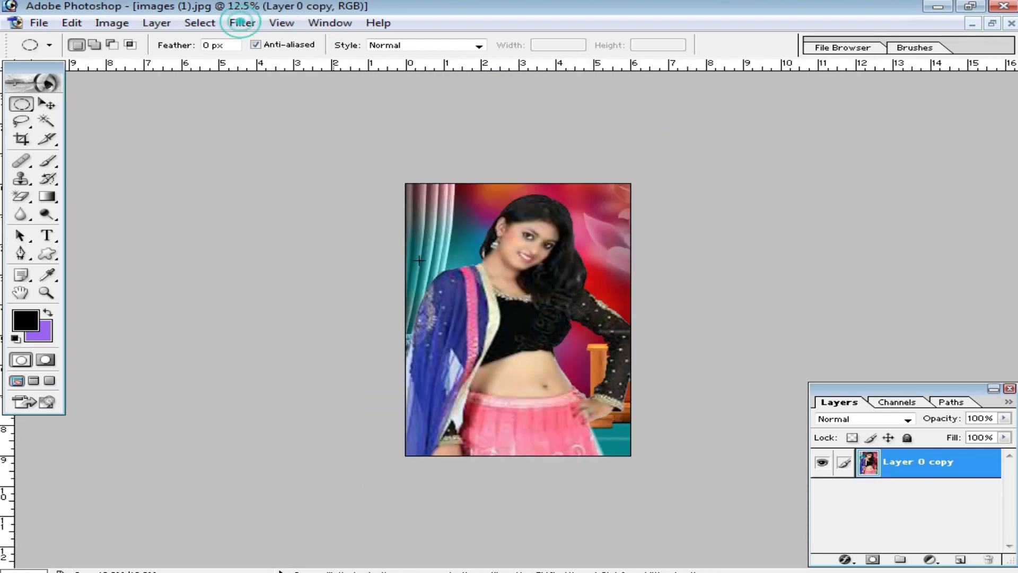
left_click(254, 27)
mouse_move(386, 523)
left_click(541, 448)
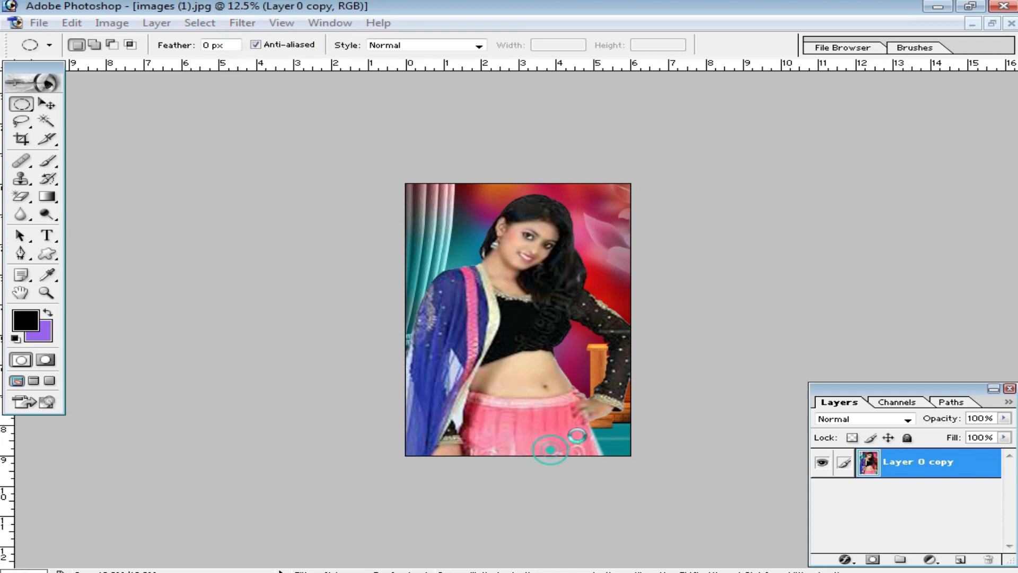
left_click(874, 66)
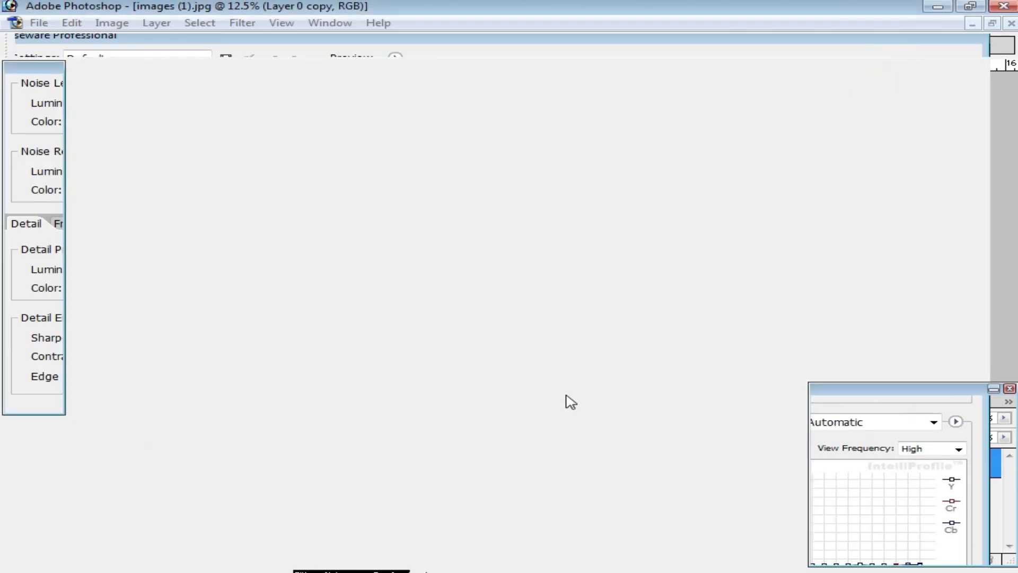
Examine the face, the cut-out edges and the overall composition of the merged portrait at several magnifications
scroll(548, 367, "up", 8)
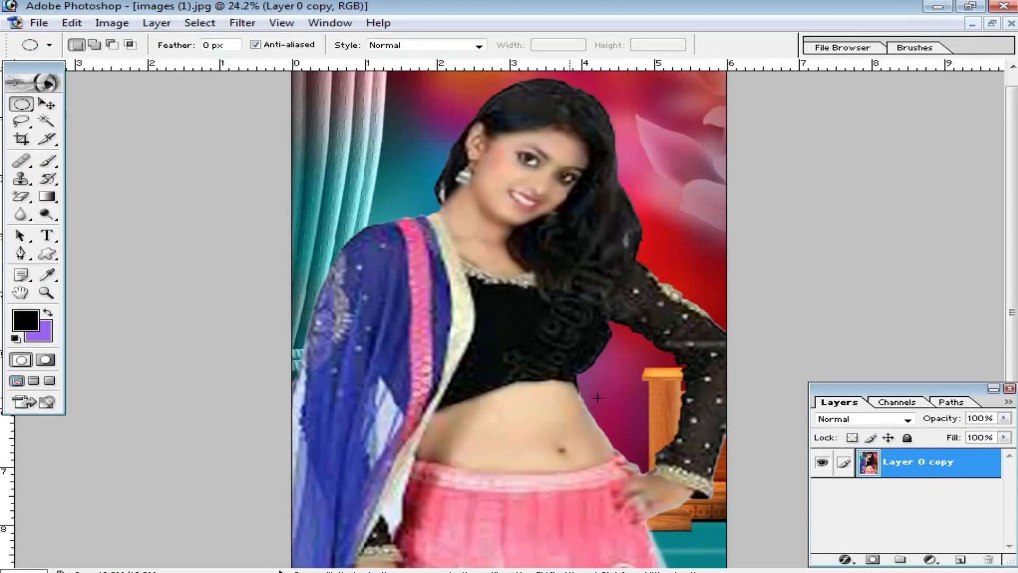
scroll(561, 344, "down", 6)
scroll(562, 318, "up", 8)
left_click(533, 239, "ctrl")
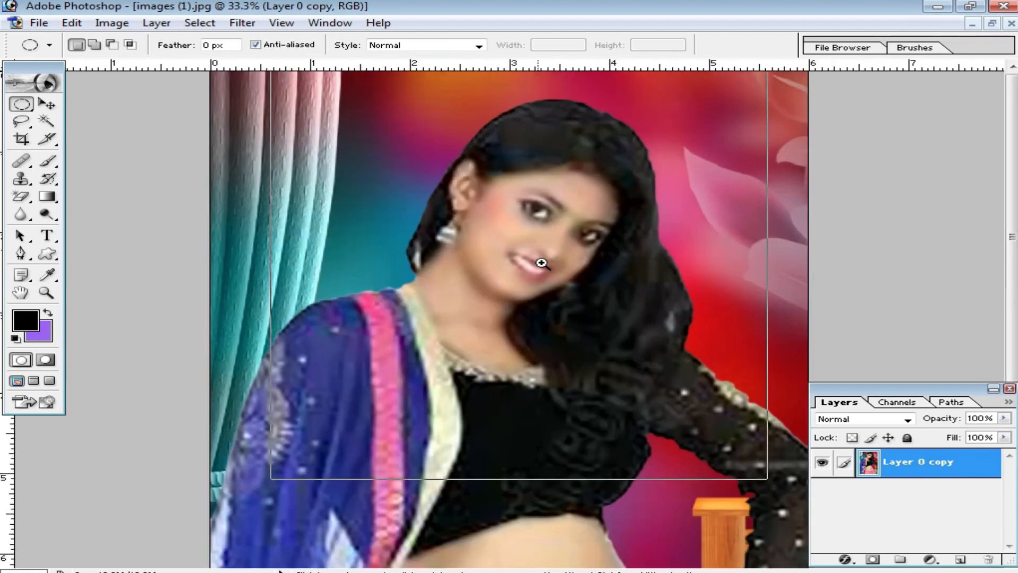
left_click(545, 270, "ctrl")
left_click(557, 279, "ctrl")
left_click(562, 281, "ctrl")
left_click(570, 281, "ctrl+alt")
left_click(591, 285, "ctrl+alt")
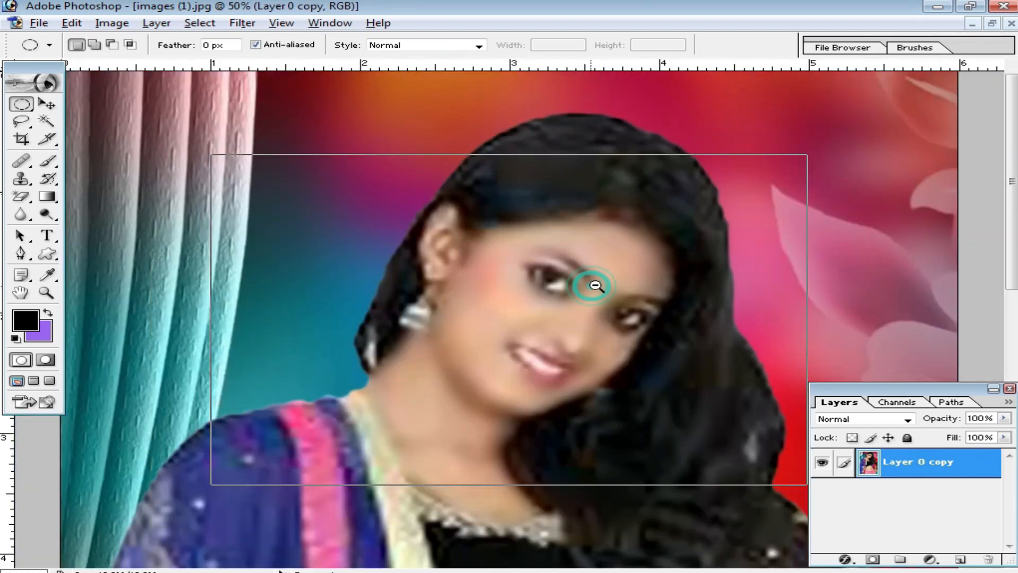
left_click(596, 286, "ctrl+alt")
left_click(596, 282, "ctrl+alt")
left_click(626, 264, "ctrl+alt")
scroll(539, 369, "up", 1)
scroll(538, 369, "up", 2)
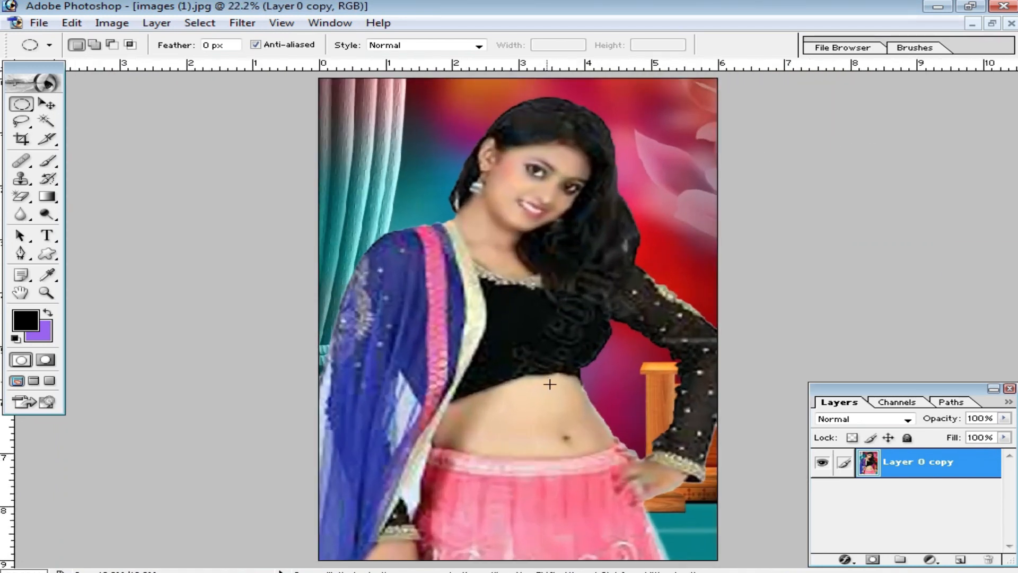
scroll(566, 403, "down", 3)
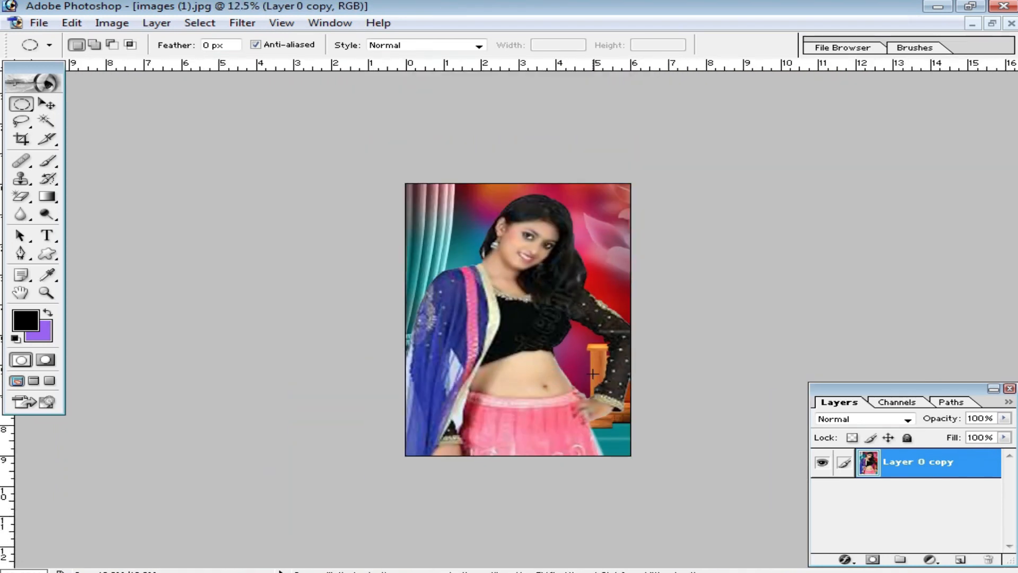
scroll(516, 378, "down", 1)
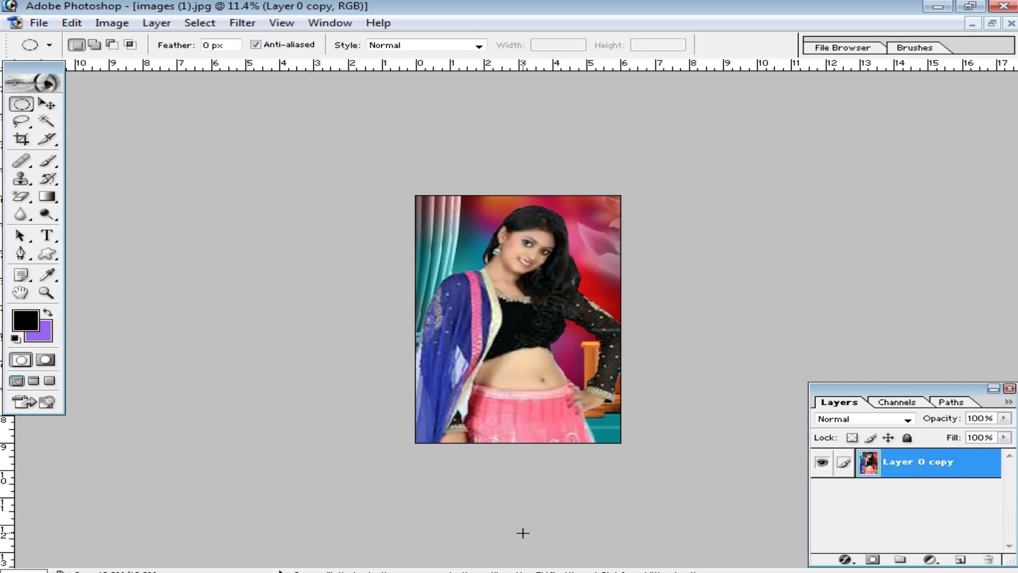
scroll(678, 372, "up", 8)
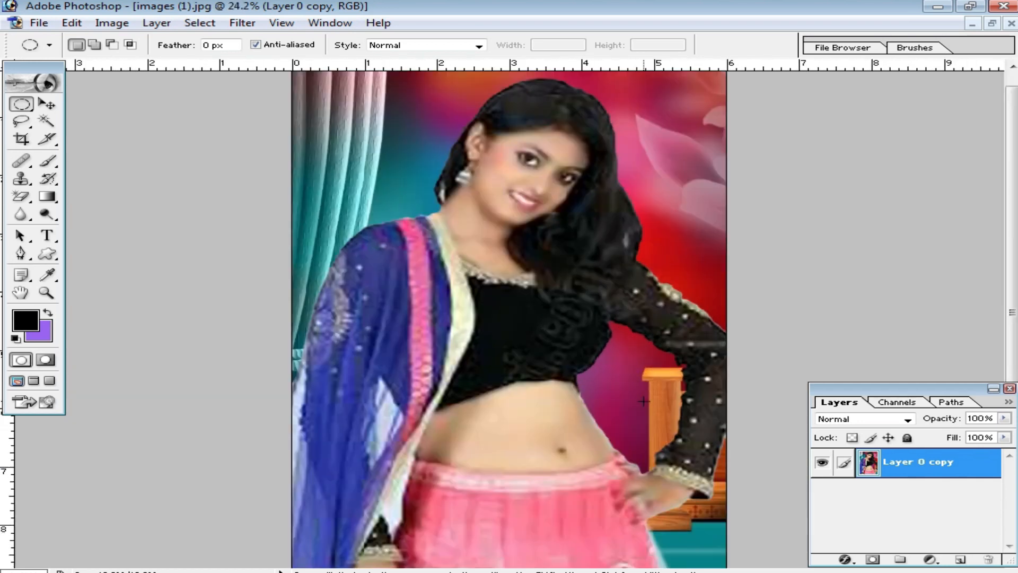
Save the finished portrait as a JPEG copy named ytt.jpg in New folder (3)
key("ctrl+shift+s")
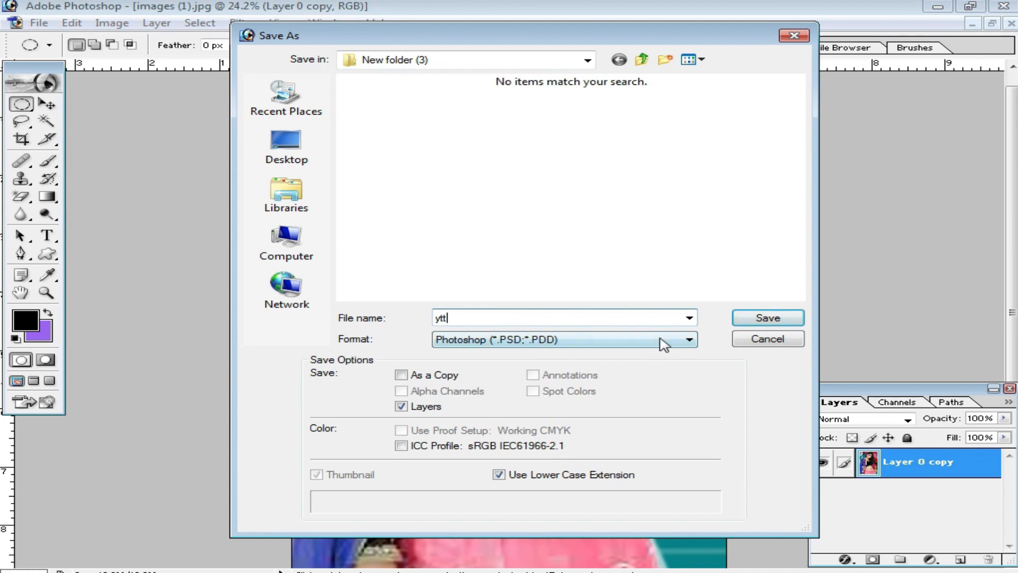
type("ytt")
left_click(664, 340)
left_click(530, 423)
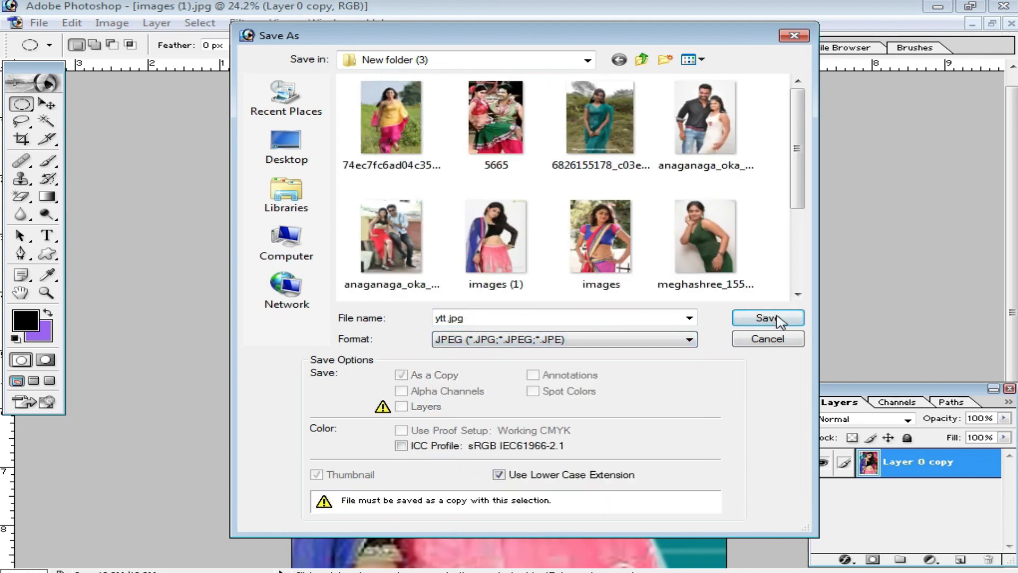
left_click(769, 318)
left_click(654, 192)
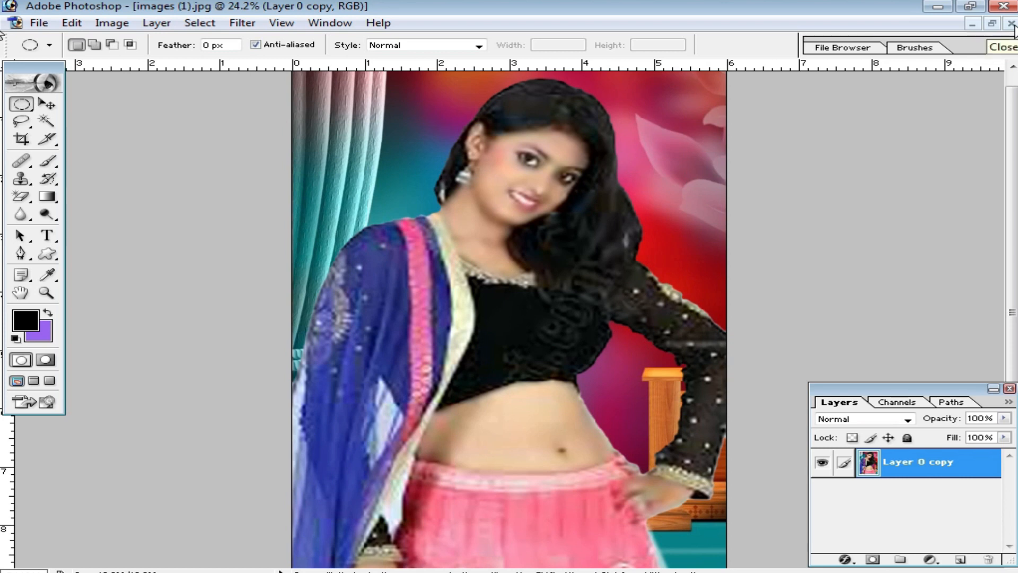
Close the portrait without saving changes, close the remaining document, and minimize the program to show the desktop
left_click(1012, 24)
left_click(501, 231)
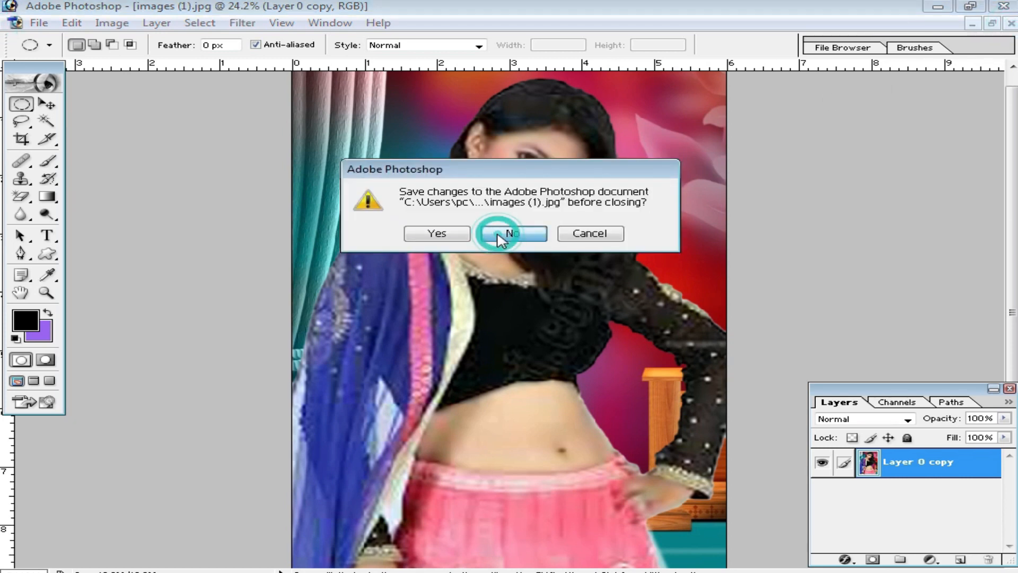
left_click(1012, 24)
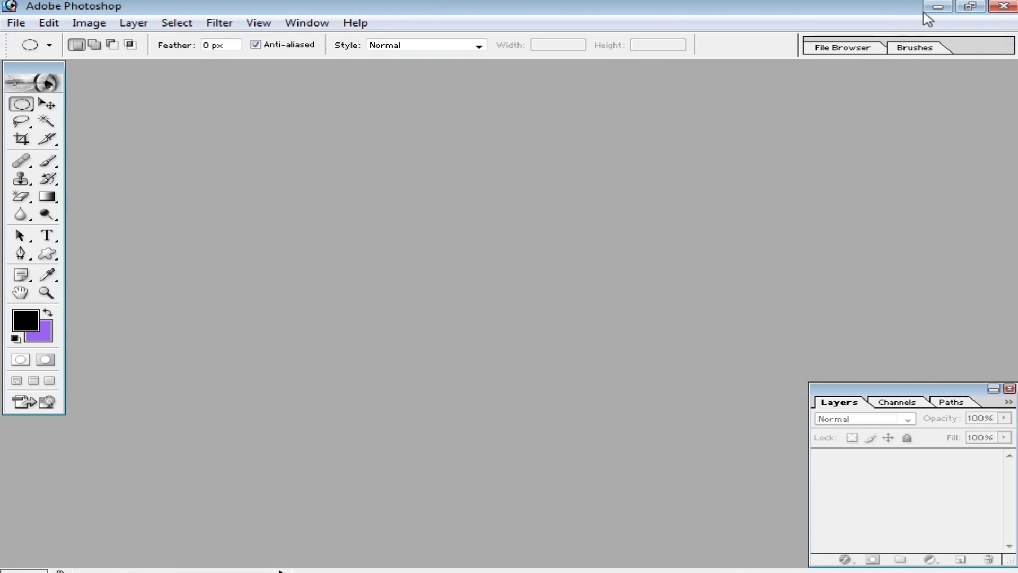
left_click(938, 6)
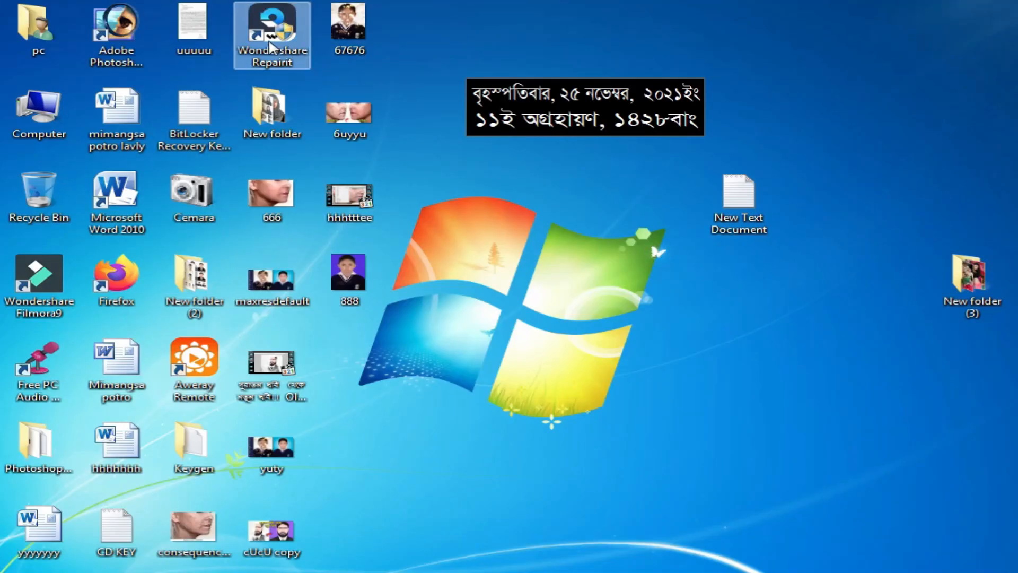